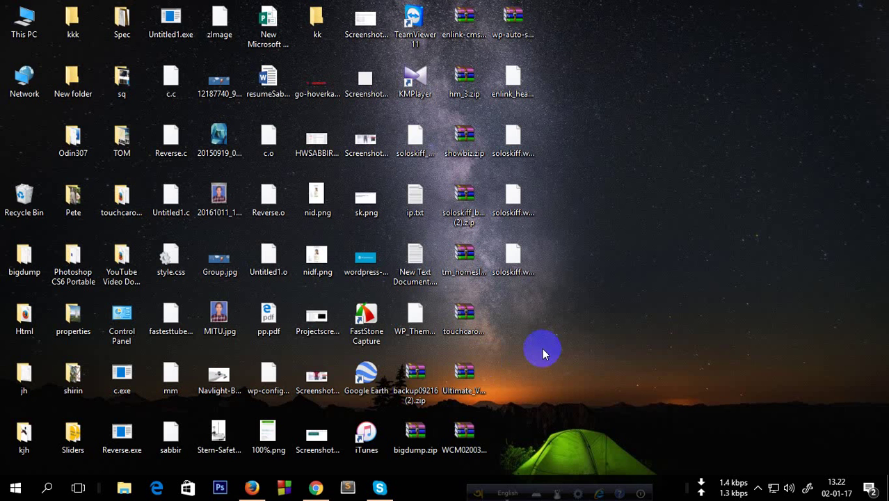
# Switch to the Upwork job feed in Firefox, load the new job postings and open the Find Work page.
pyautogui.click(256, 489)
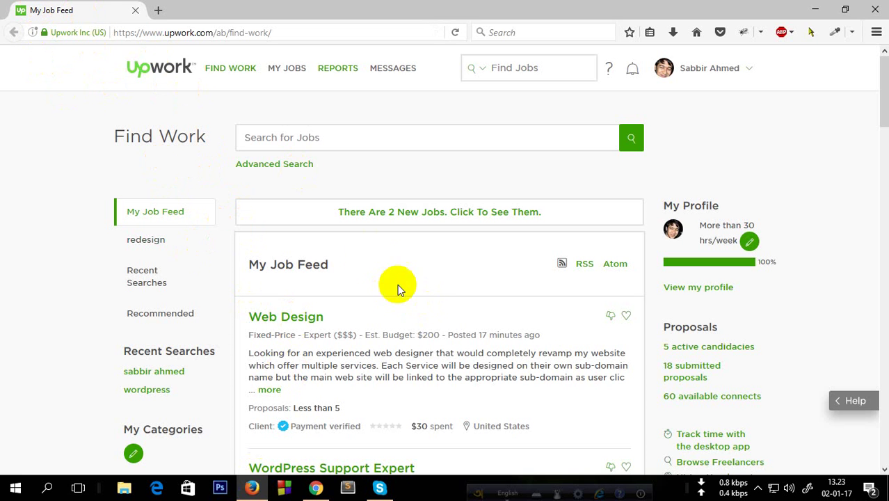
pyautogui.click(392, 215)
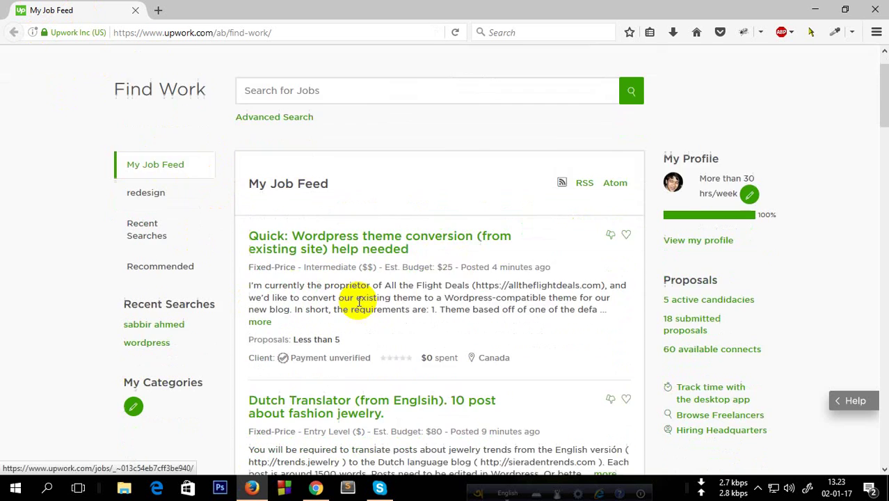
pyautogui.moveTo(238, 80)
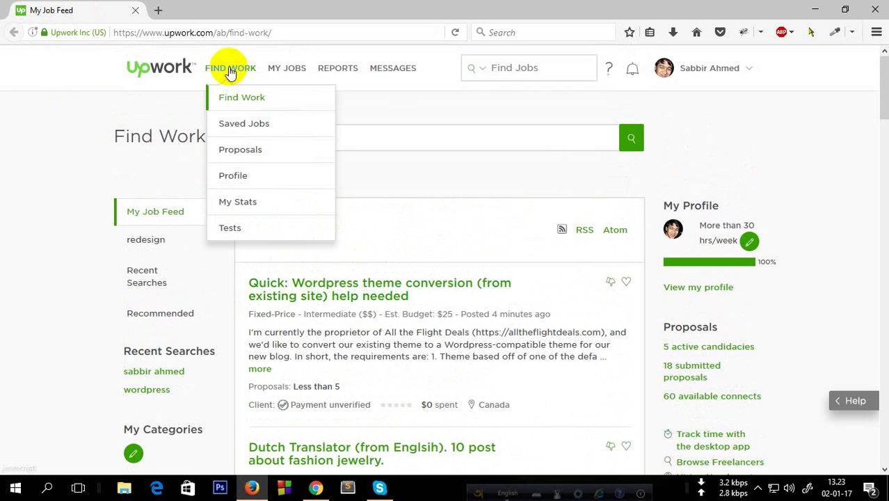
pyautogui.click(240, 100)
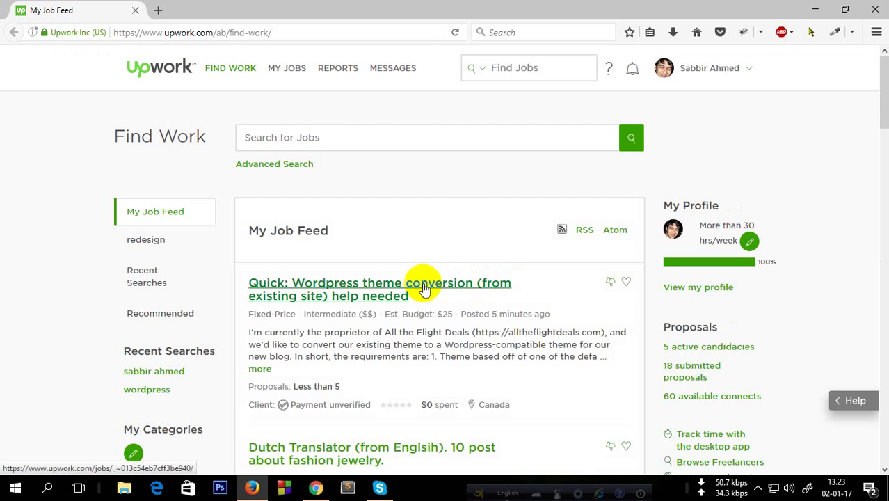
# Browse My Job Feed and open the fixed-price Web Design posting in a new tab.
pyautogui.scroll(-2, 379, 324)
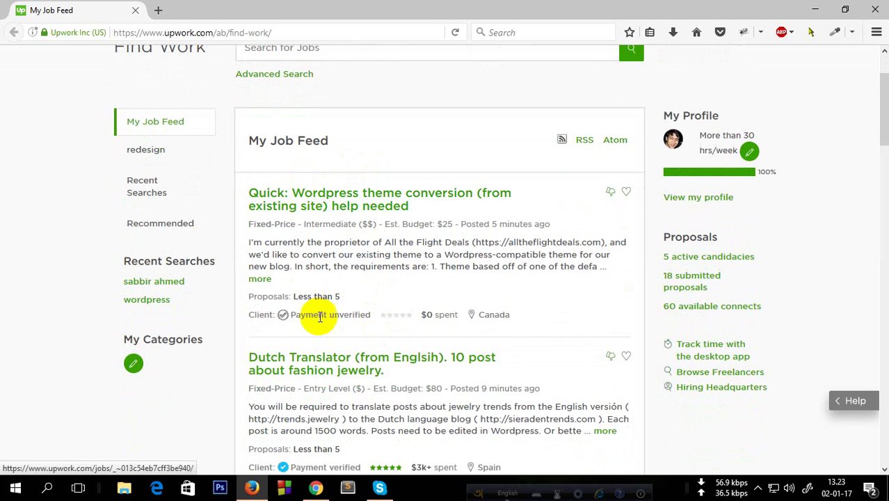
pyautogui.scroll(2, 357, 311)
pyautogui.scroll(-4, 359, 310)
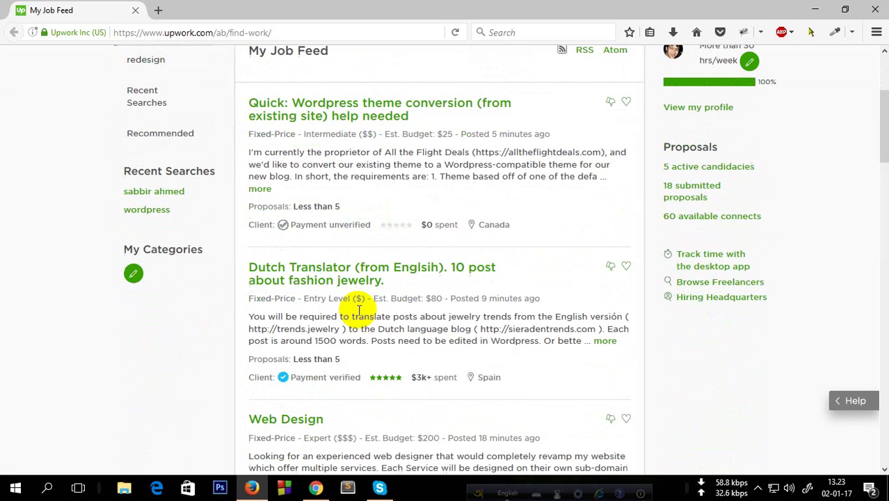
pyautogui.scroll(4, 356, 313)
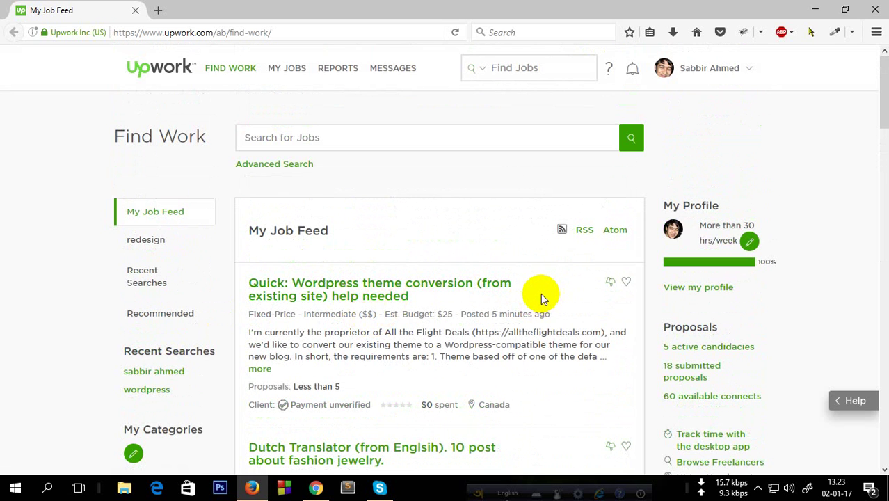
pyautogui.scroll(-2, 551, 293)
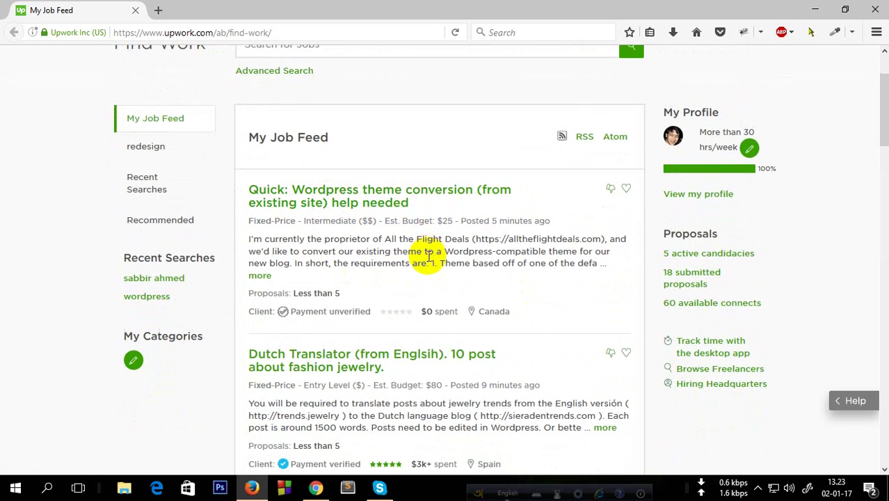
pyautogui.scroll(-4, 426, 265)
pyautogui.scroll(4, 425, 263)
pyautogui.scroll(-3, 403, 271)
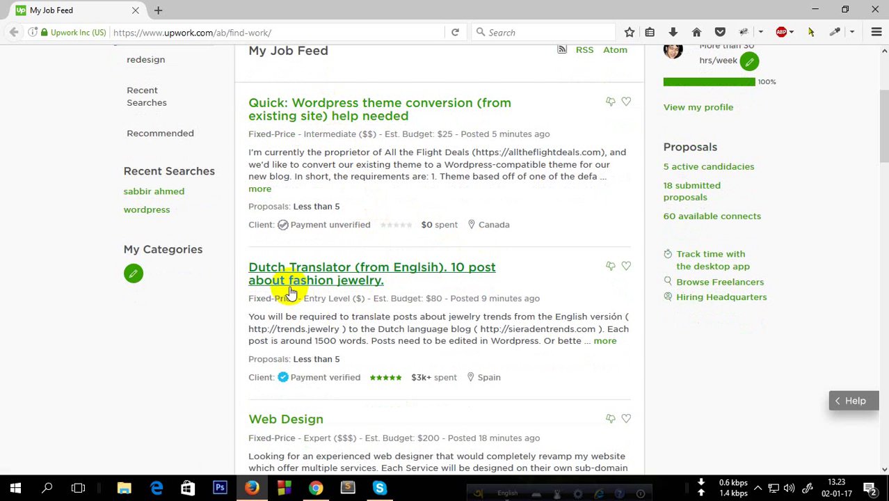
pyautogui.scroll(-3, 307, 299)
pyautogui.scroll(-2, 348, 313)
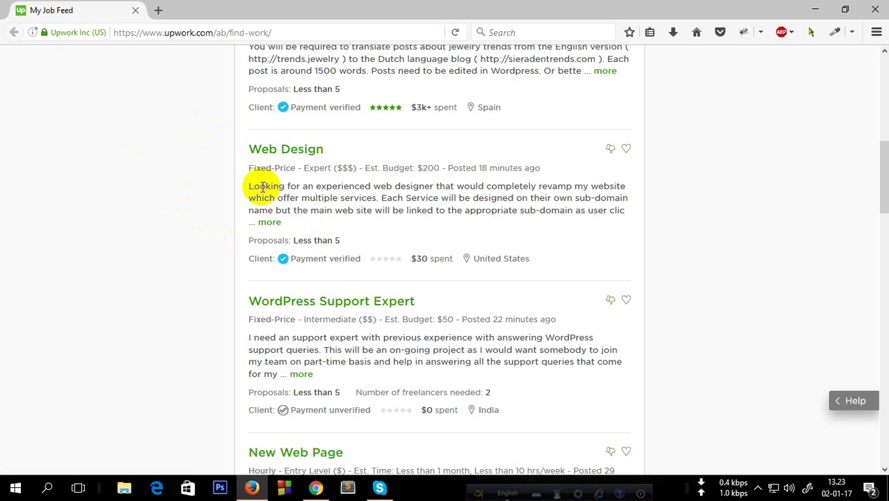
pyautogui.rightClick(282, 151)
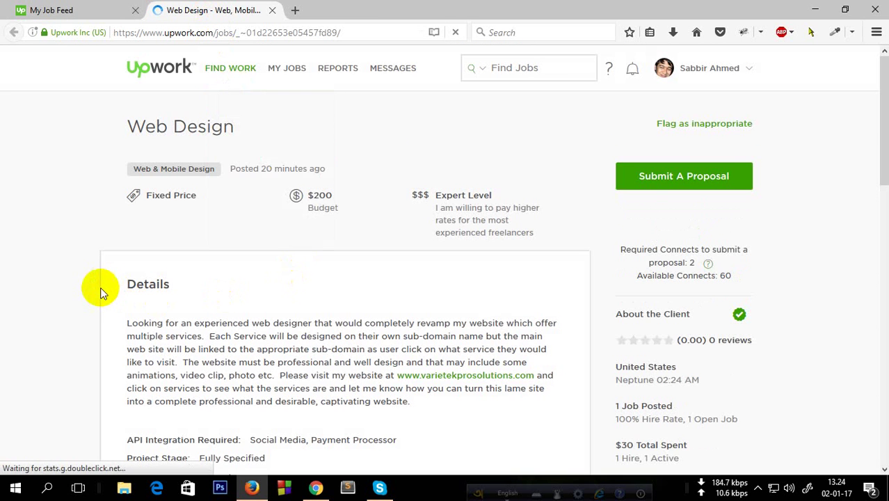
# Review the Web Design posting's budget, description, required skills, screening question and client information.
pyautogui.scroll(-2, 93, 278)
pyautogui.scroll(1, 194, 210)
pyautogui.scroll(1, 167, 153)
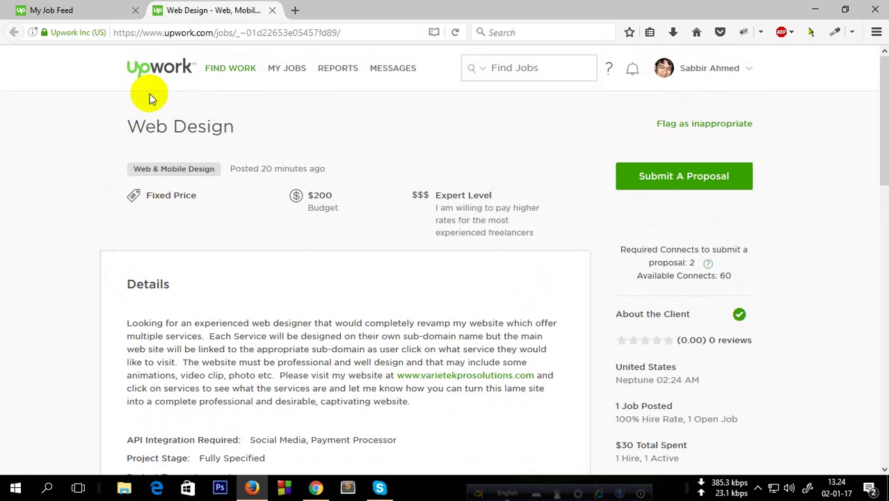
pyautogui.scroll(-4, 160, 313)
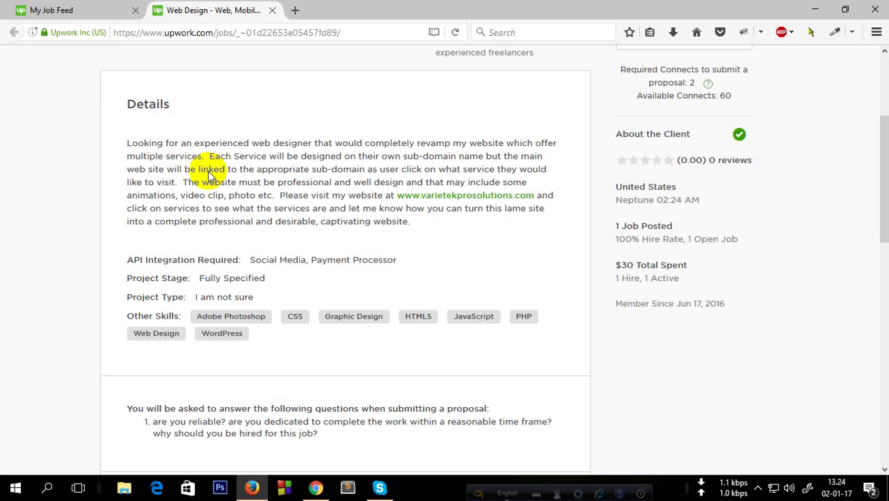
pyautogui.scroll(5, 197, 249)
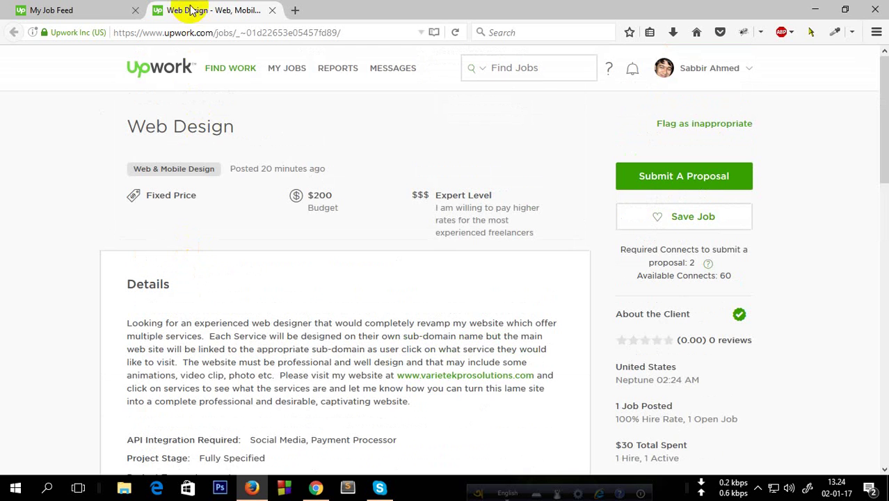
pyautogui.scroll(-3, 142, 284)
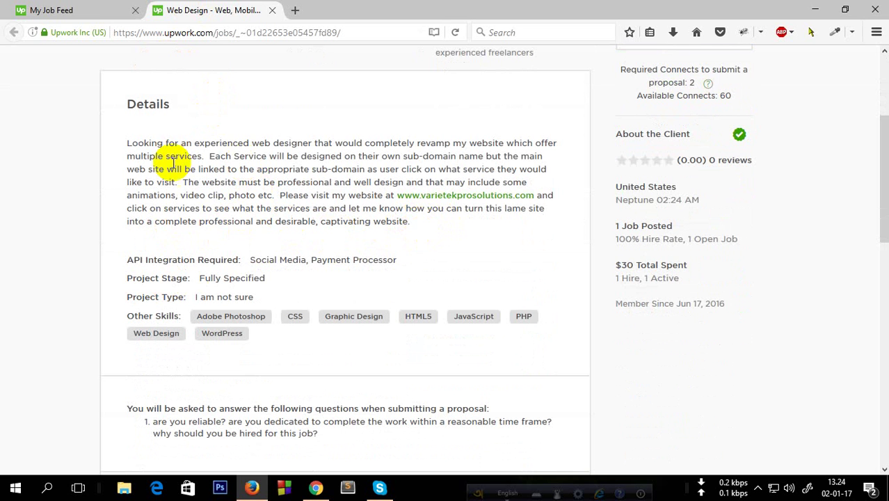
pyautogui.scroll(-3, 222, 209)
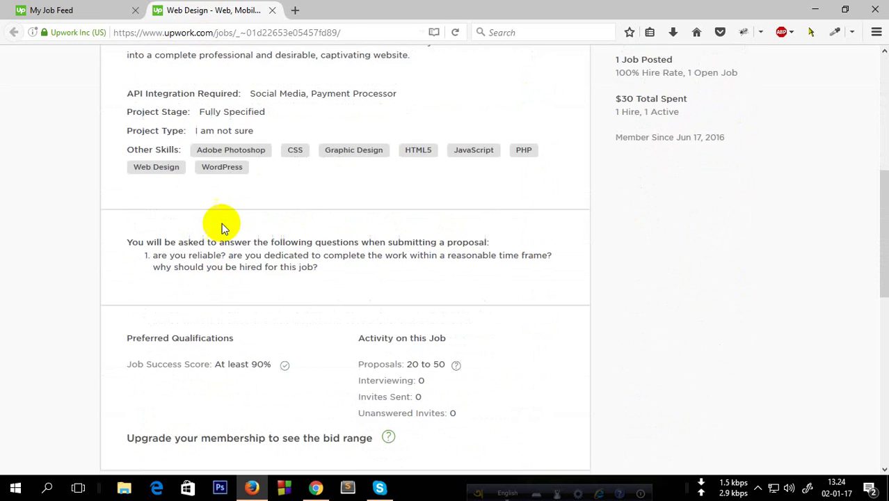
pyautogui.scroll(4, 254, 267)
pyautogui.scroll(-2, 253, 266)
pyautogui.scroll(3, 357, 298)
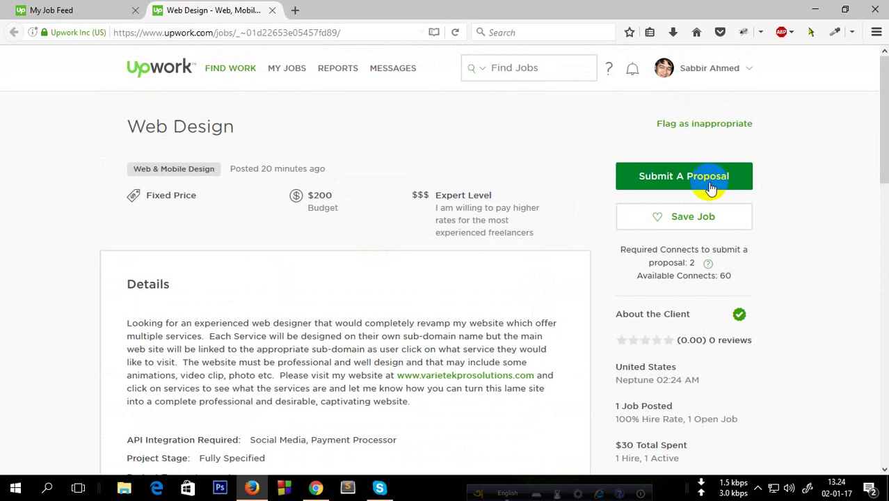
# Start a proposal for the Web Design job and go to its Propose Terms section.
pyautogui.click(161, 79)
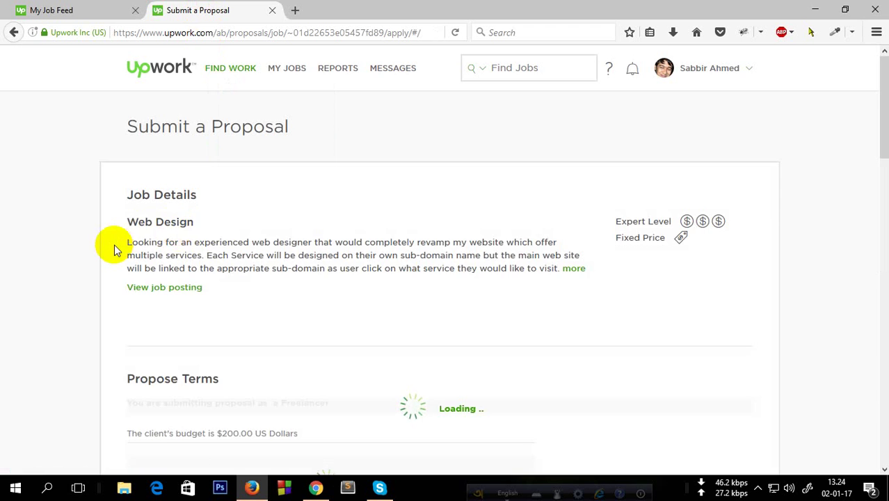
pyautogui.scroll(-5, 114, 244)
pyautogui.scroll(5, 113, 243)
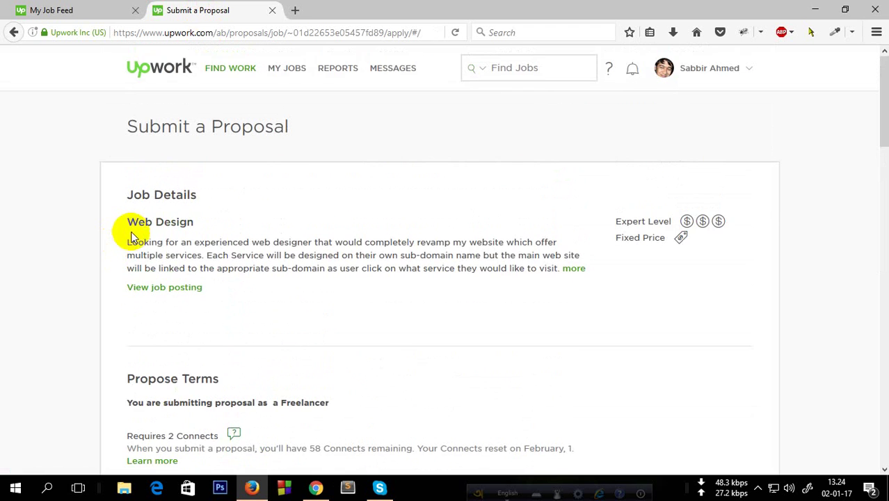
pyautogui.scroll(-4, 254, 234)
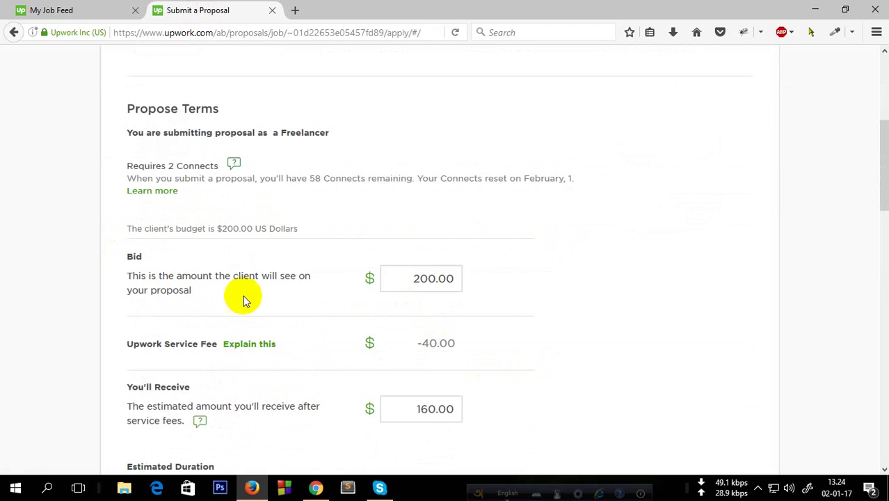
pyautogui.scroll(-1, 133, 307)
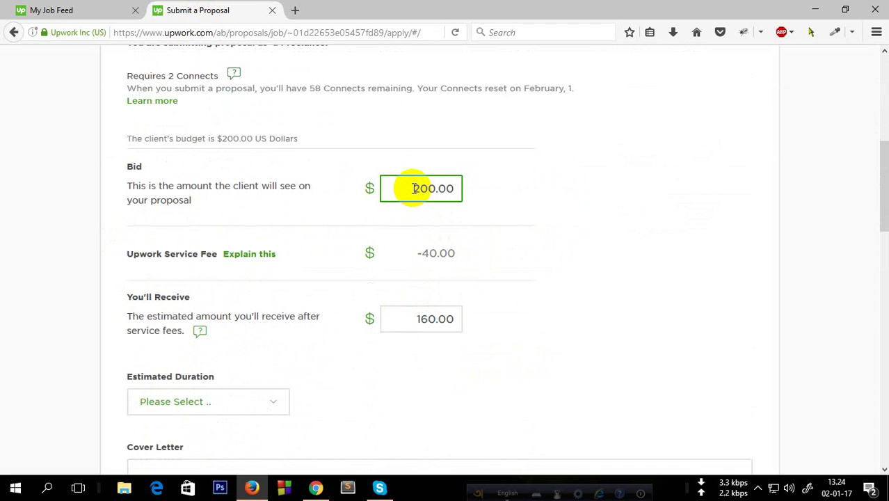
# Examine the bid amount, Upwork service fee and estimated amount received in the proposal terms.
pyautogui.moveTo(414, 188); pyautogui.dragTo(446, 188)
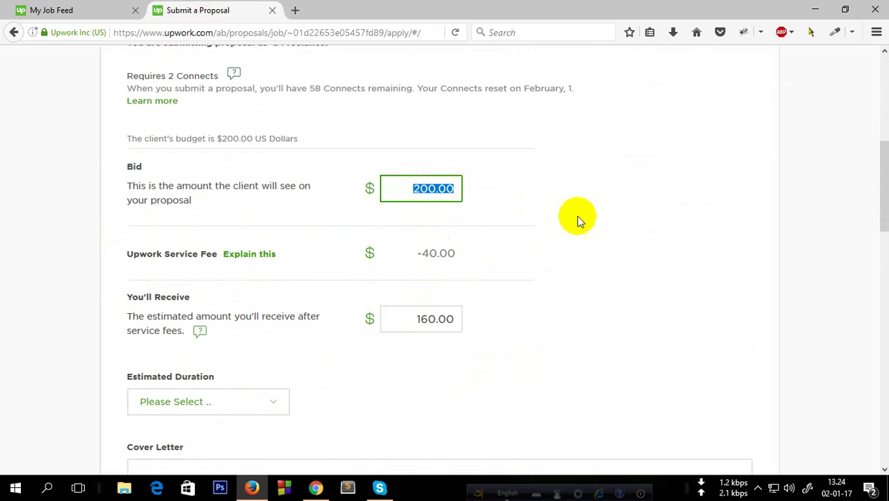
pyautogui.click(432, 188)
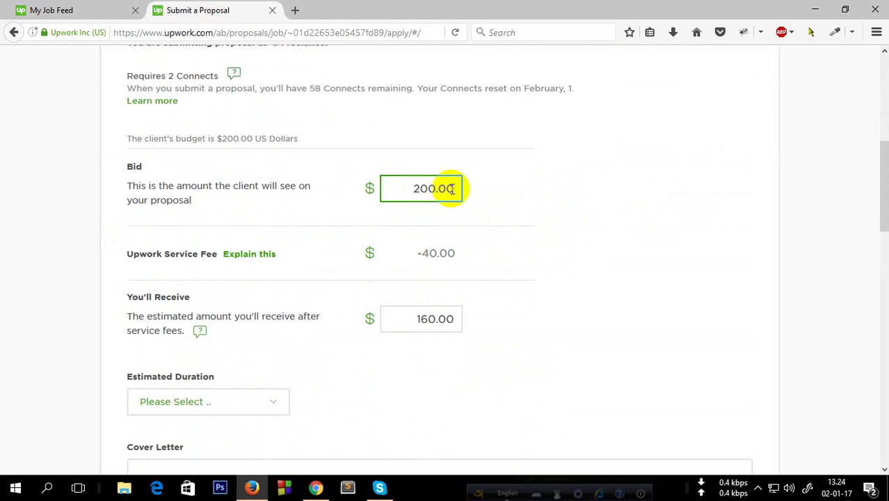
pyautogui.click(416, 189)
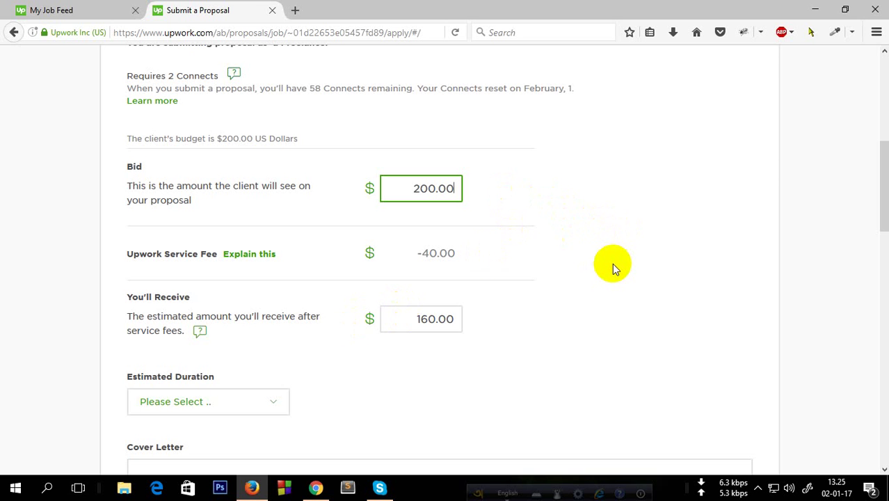
pyautogui.scroll(-2, 610, 259)
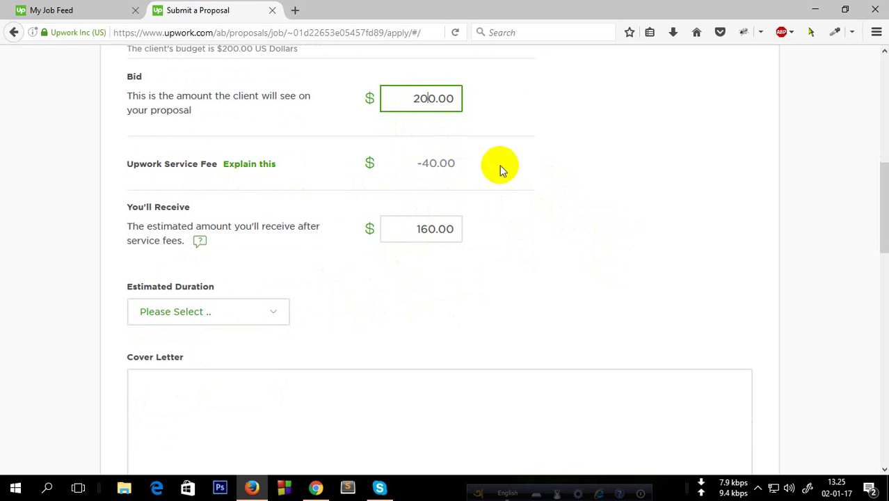
pyautogui.scroll(2, 501, 169)
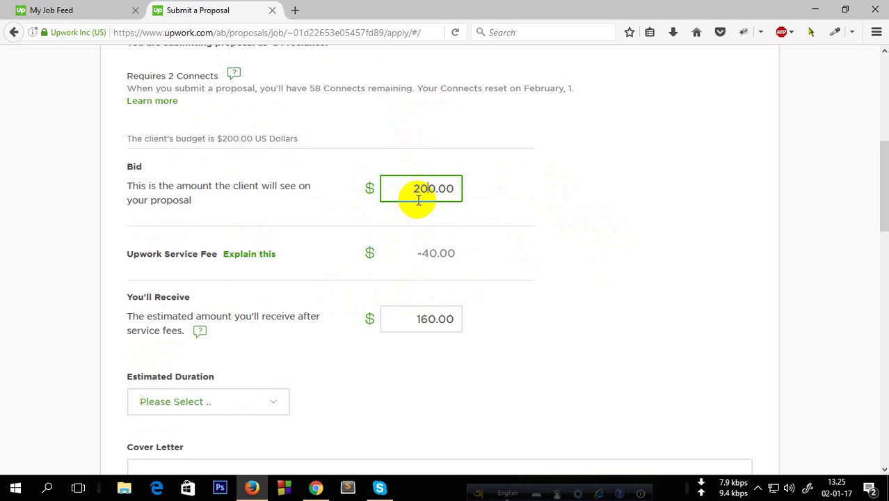
pyautogui.click(426, 317)
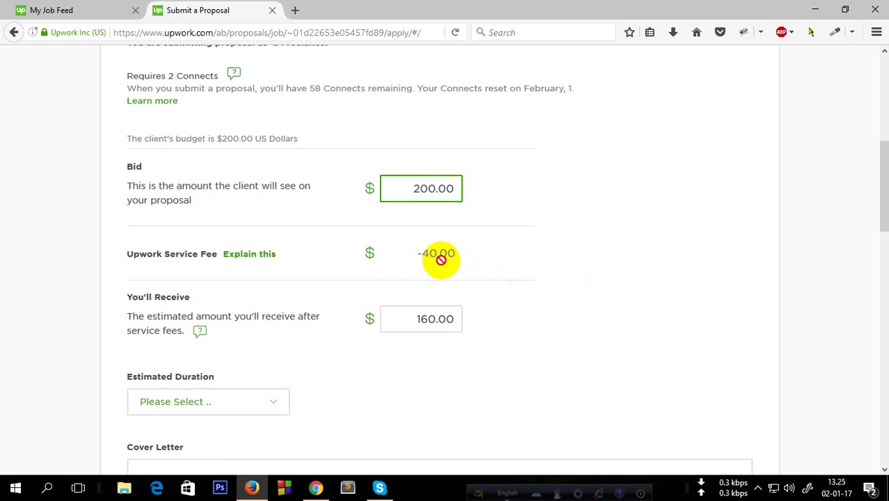
# Look over the proposal form and expand the full job description in Job Details.
pyautogui.scroll(-4, 519, 261)
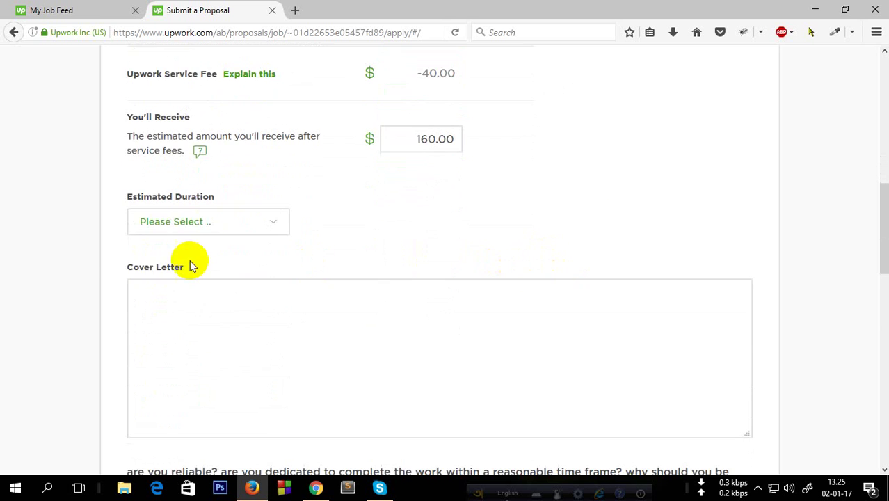
pyautogui.scroll(6, 79, 256)
pyautogui.scroll(-4, 81, 256)
pyautogui.scroll(8, 94, 265)
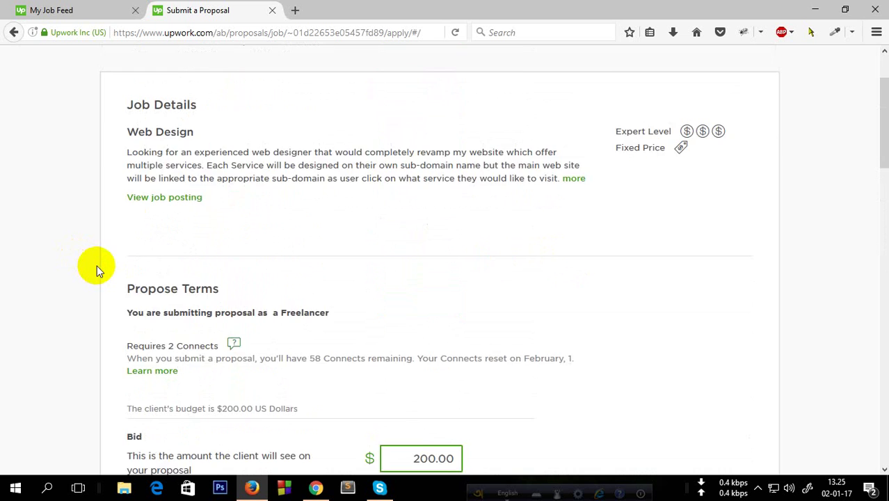
pyautogui.scroll(3, 97, 265)
pyautogui.scroll(-4, 182, 183)
pyautogui.scroll(5, 262, 151)
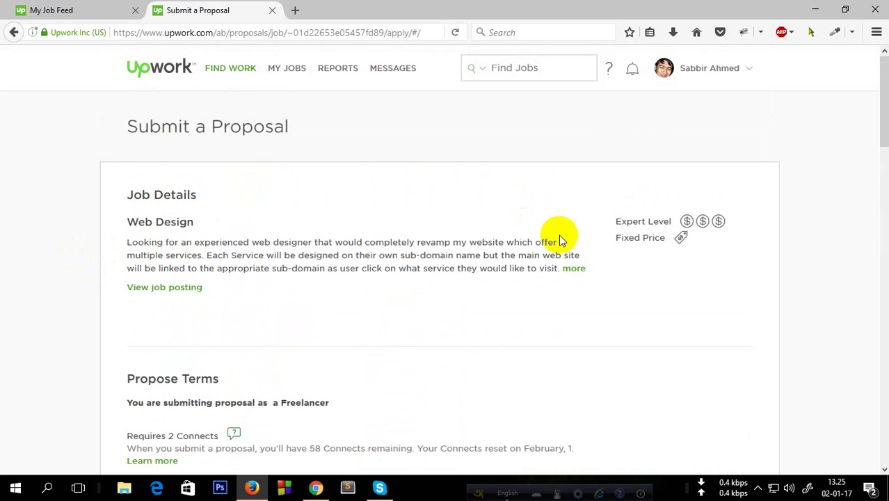
pyautogui.scroll(-3, 315, 298)
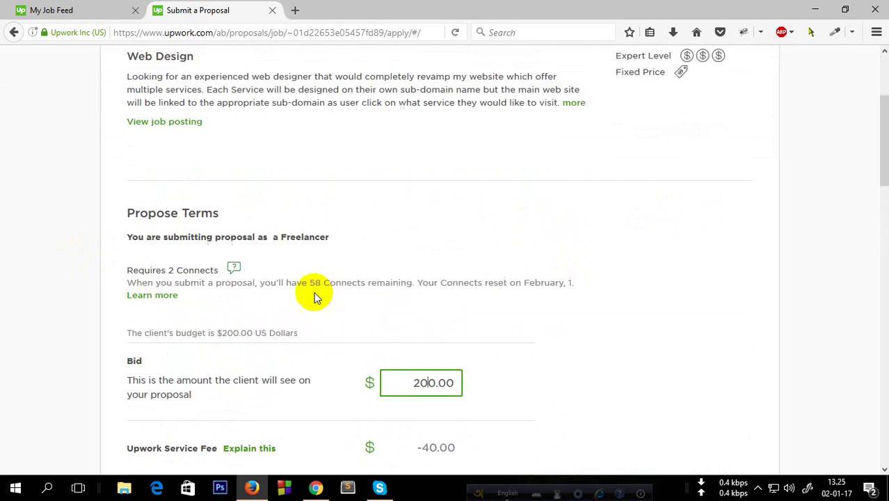
pyautogui.scroll(2, 466, 240)
pyautogui.click(576, 180)
# Set the proposal's estimated duration to Less than 1 month.
pyautogui.scroll(-9, 294, 274)
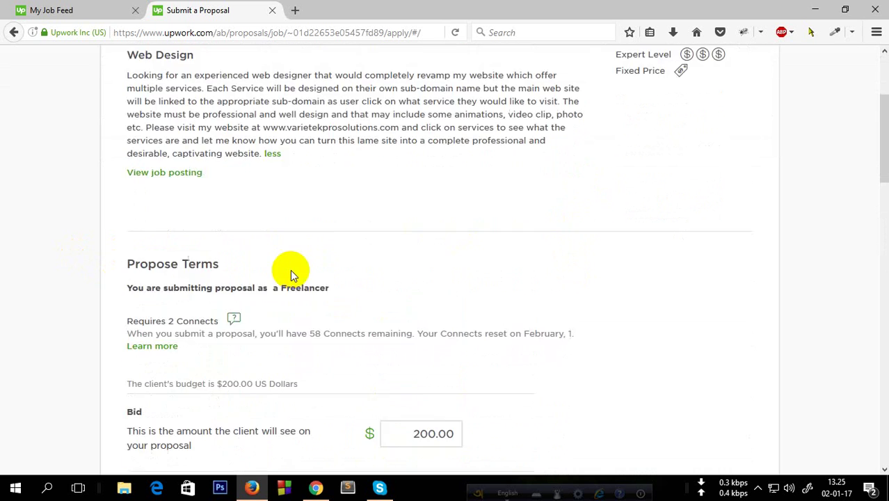
pyautogui.scroll(3, 195, 238)
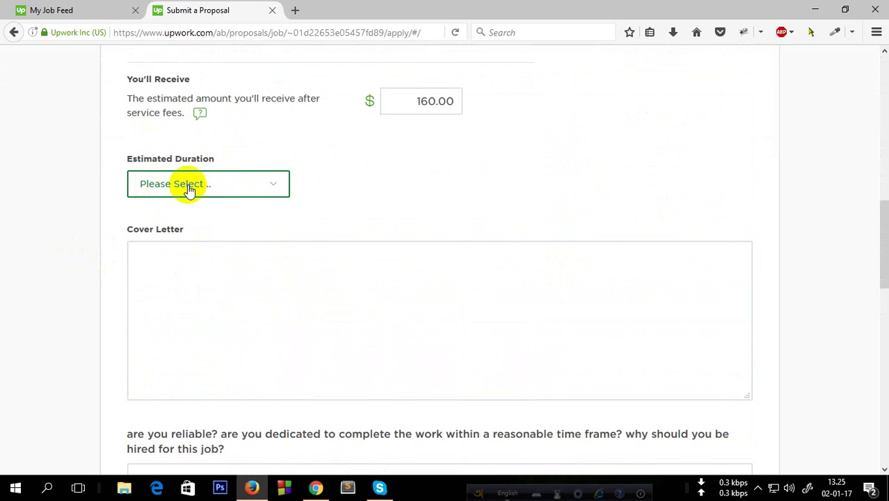
pyautogui.click(224, 189)
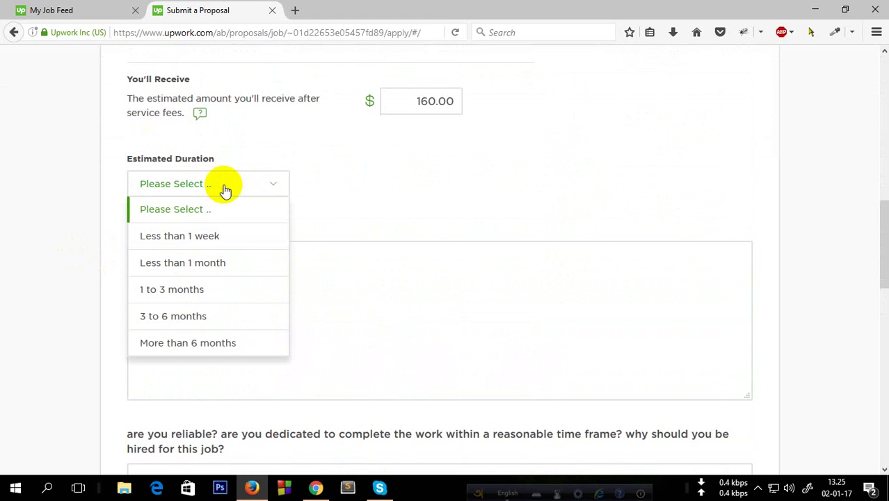
pyautogui.click(191, 268)
pyautogui.scroll(10, 188, 280)
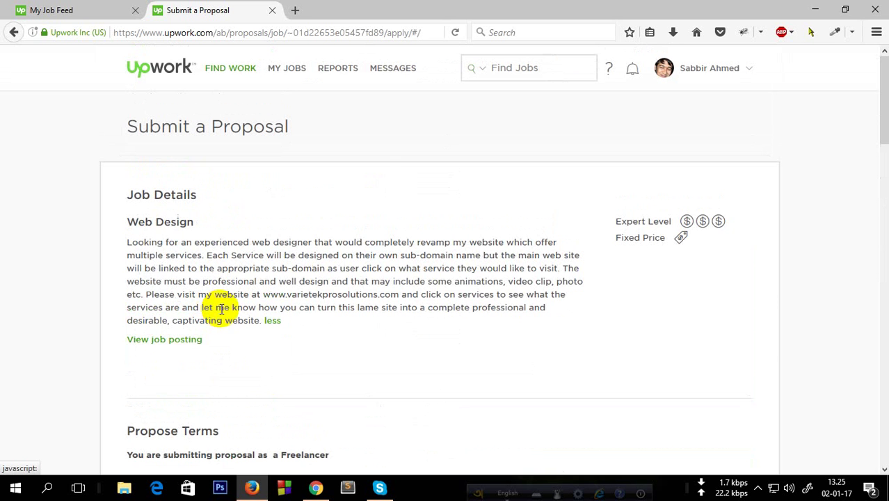
# Begin the cover letter with three lines: "Hello,", "Don't worry...." and "It's a very very easy work to".
pyautogui.scroll(-10, 300, 325)
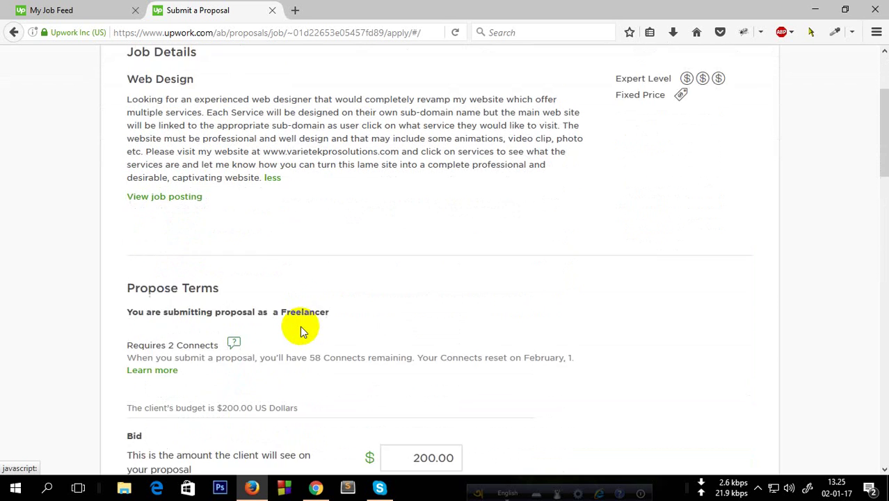
pyautogui.press('Tab')
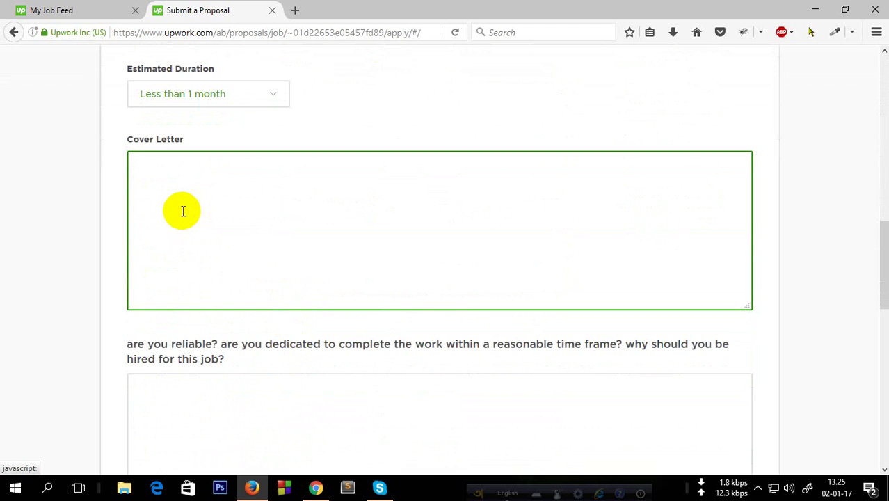
pyautogui.write('Hello,')
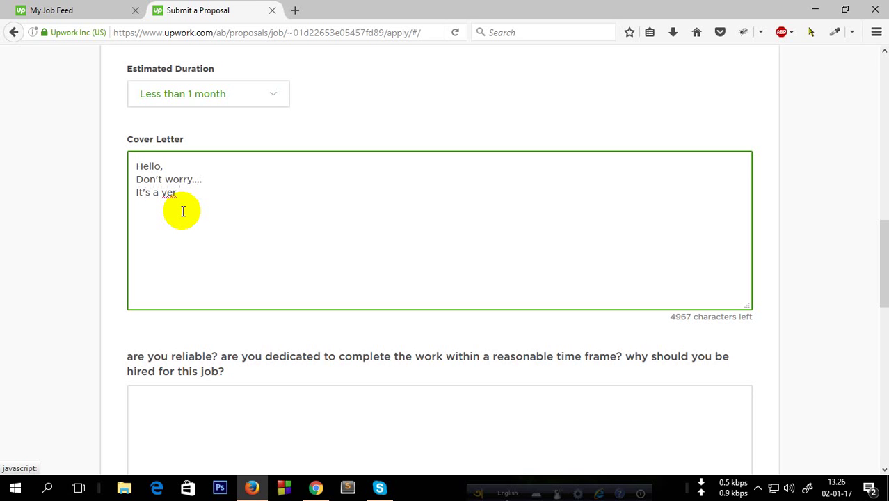
pyautogui.write('very easy work')
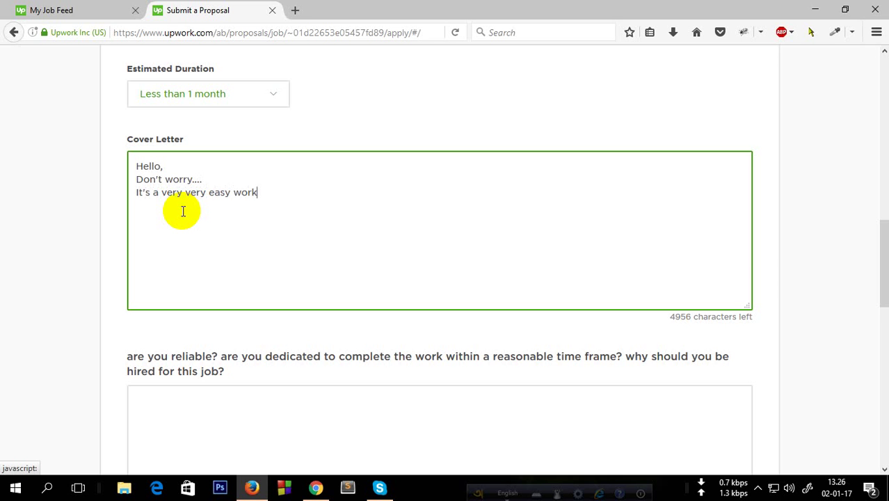
pyautogui.write(' to')
# Check the job description's wording and continue the cover letter sentence with "revamp your website".
pyautogui.scroll(10, 69, 174)
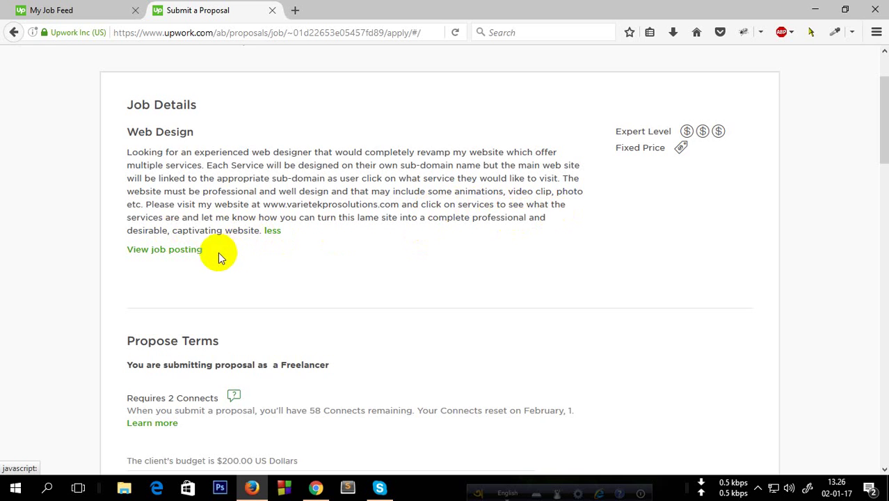
pyautogui.scroll(-1, 221, 237)
pyautogui.scroll(-10, 222, 237)
pyautogui.scroll(3, 238, 264)
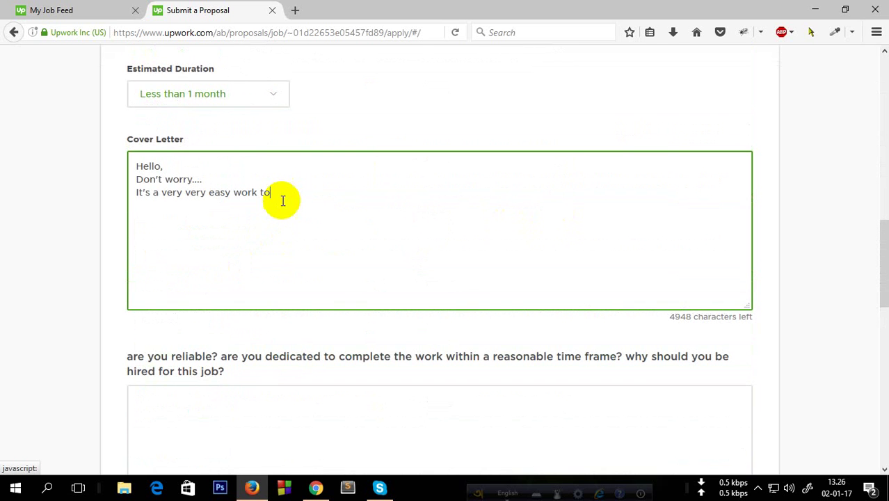
pyautogui.write('revamp')
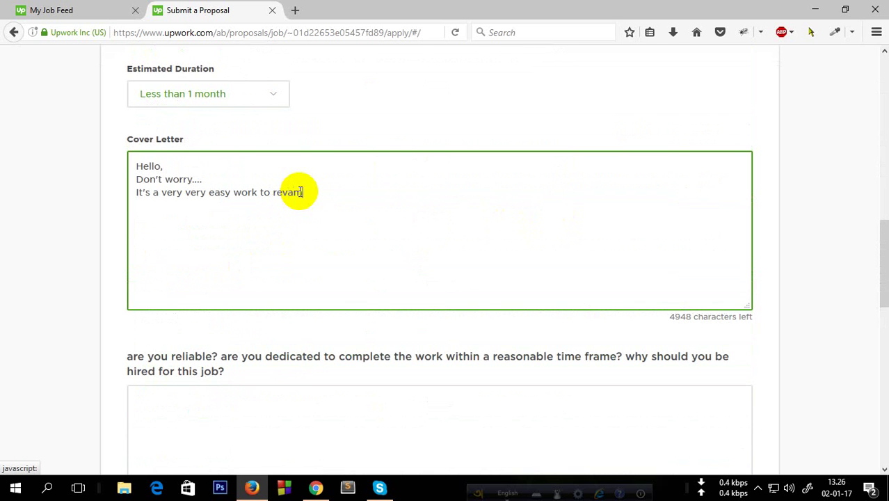
pyautogui.write(' your website')
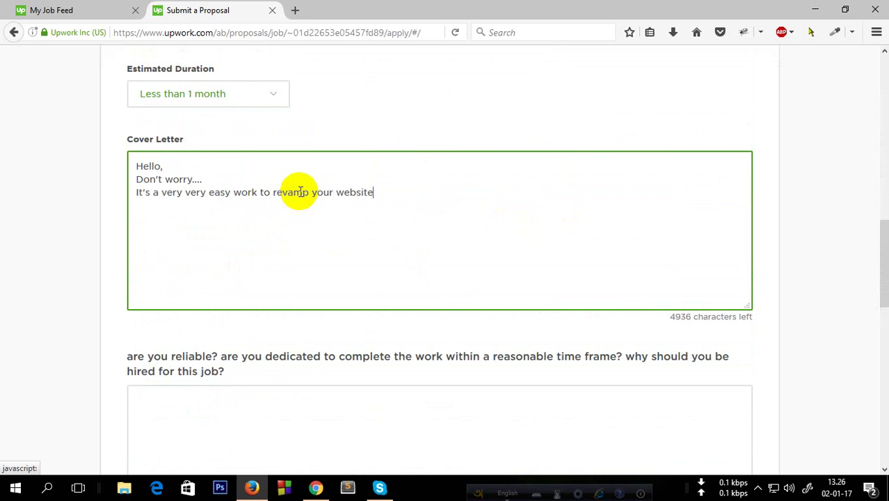
# Consult the job description again and finish the cover letter sentence with "which offers multiple services....".
pyautogui.scroll(10, 372, 242)
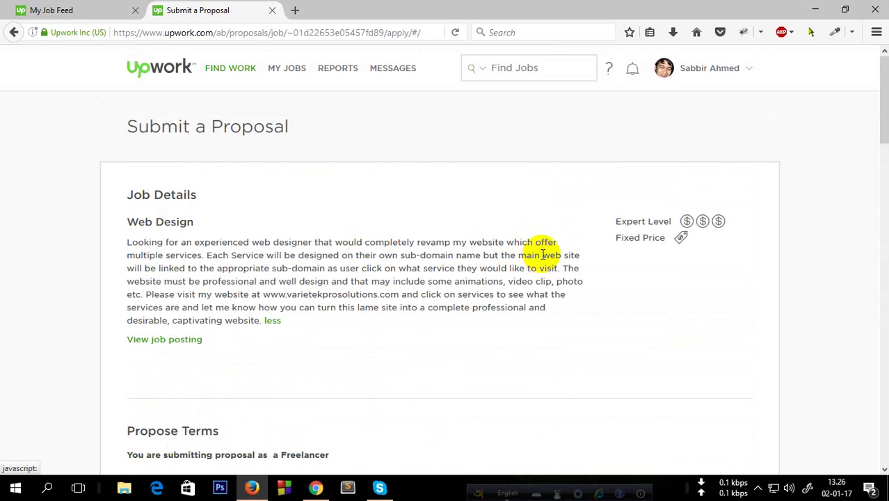
pyautogui.scroll(-15, 123, 318)
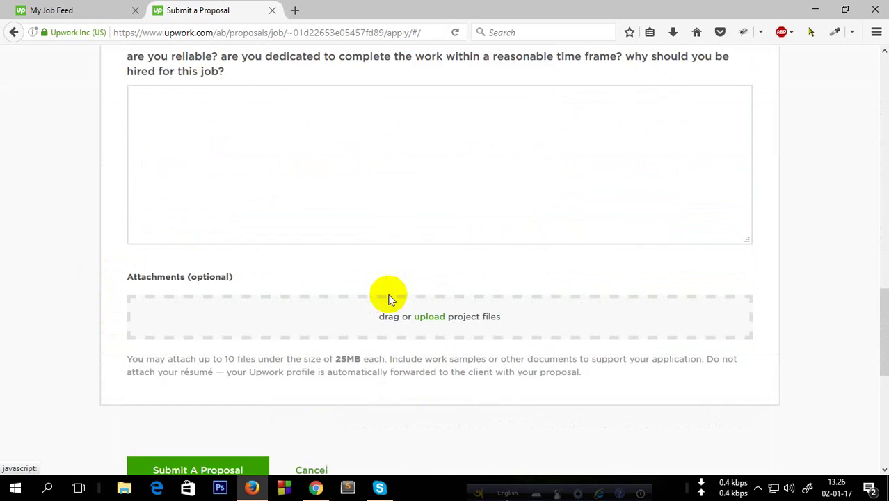
pyautogui.scroll(5, 389, 299)
pyautogui.write('whicj')
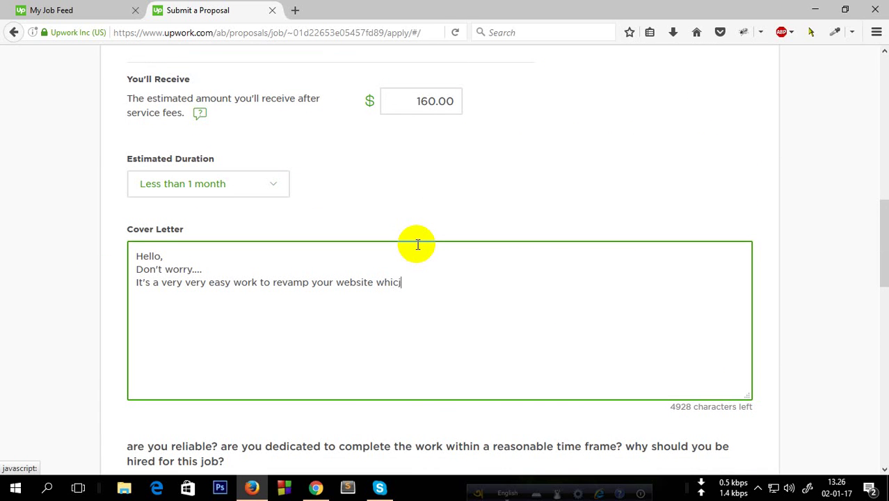
pyautogui.press('BackSpace')
pyautogui.write('h')
pyautogui.press('BackSpace')
pyautogui.write('h offers mult')
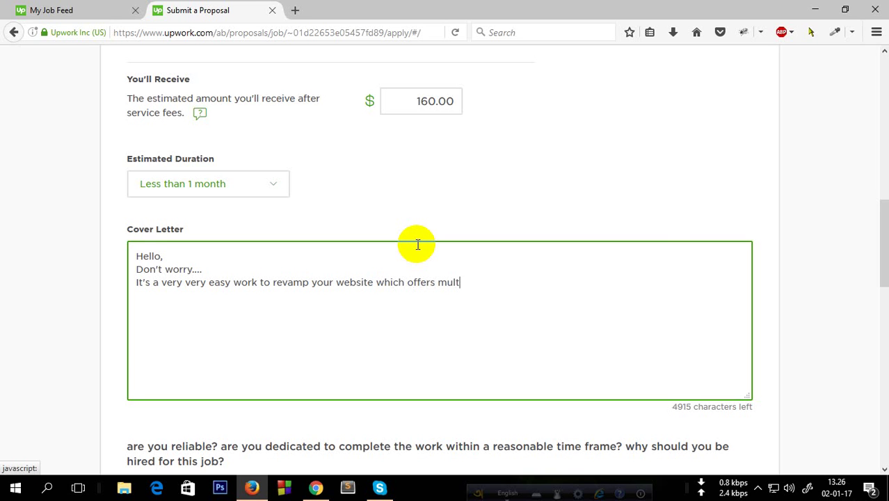
pyautogui.write('iple services')
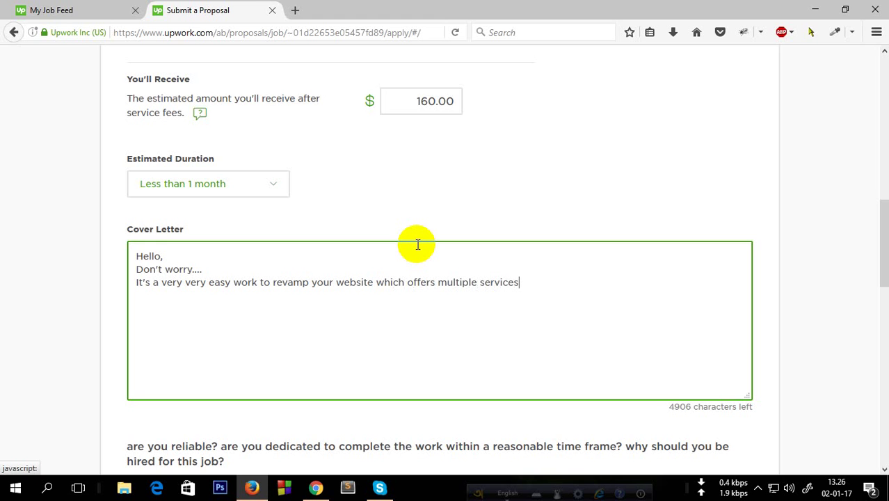
pyautogui.write('....')
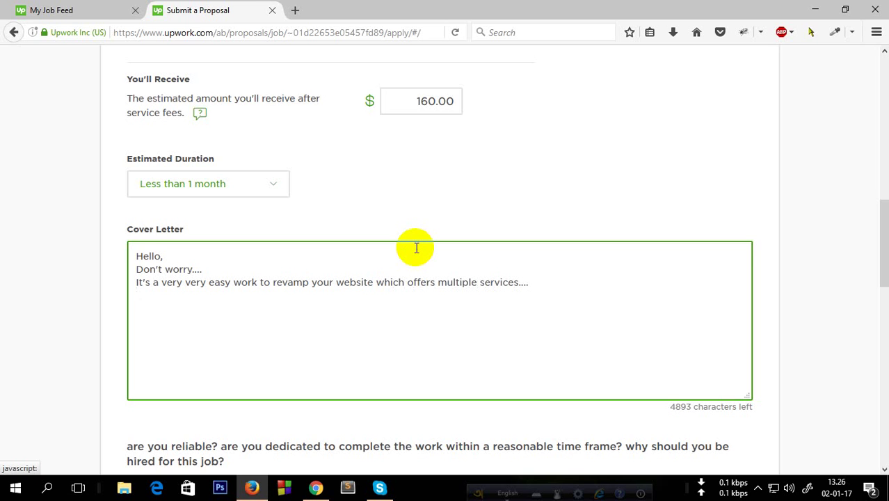
# Add a new cover letter line reading "I checked your website".
pyautogui.write('V')
pyautogui.press('BackSpace')
pyautogui.press('BackSpace')
pyautogui.write('I checked your ')
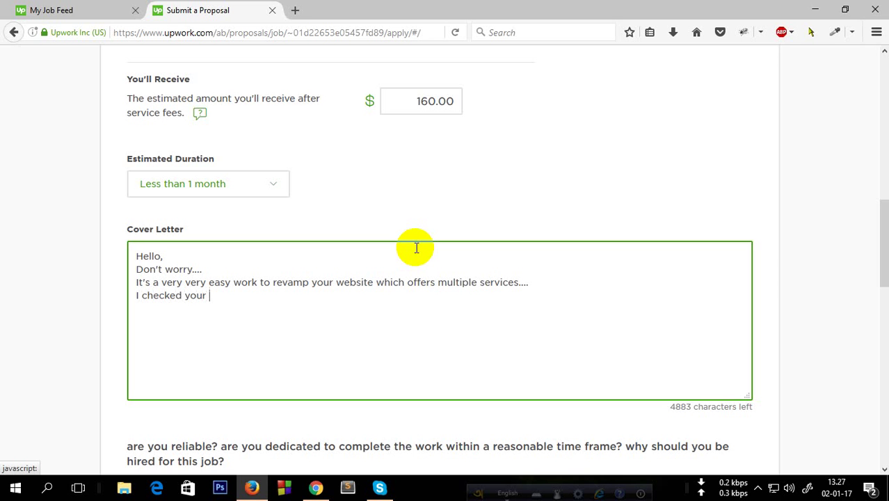
pyautogui.write('website')
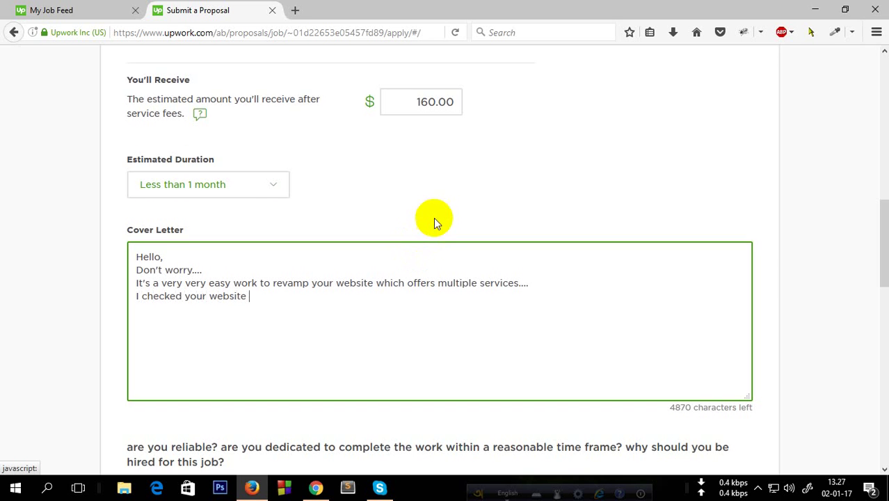
pyautogui.scroll(6, 433, 217)
pyautogui.scroll(2, 245, 153)
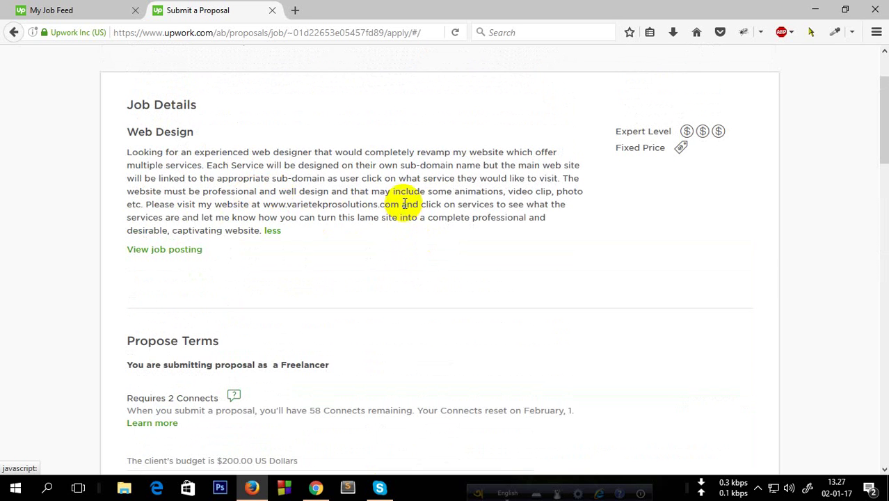
pyautogui.moveTo(399, 205); pyautogui.dragTo(262, 207)
pyautogui.hotkey('ctrl', 'c')
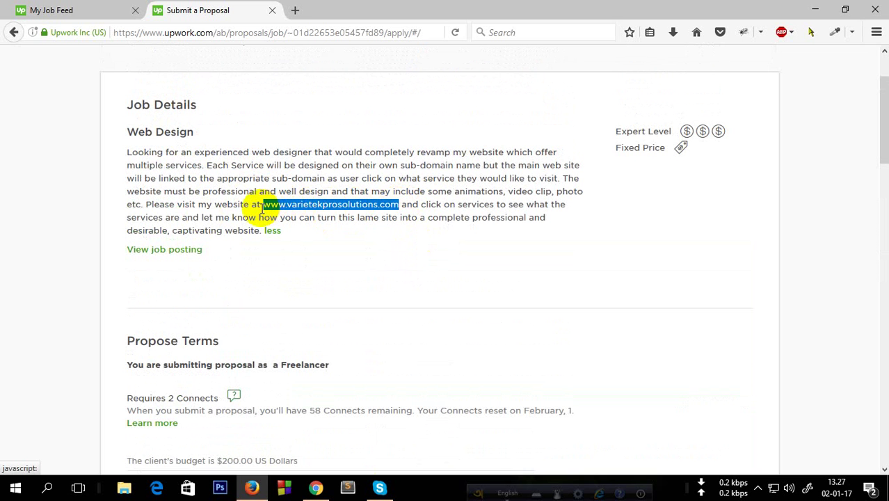
pyautogui.scroll(-3, 232, 223)
pyautogui.scroll(3, 239, 220)
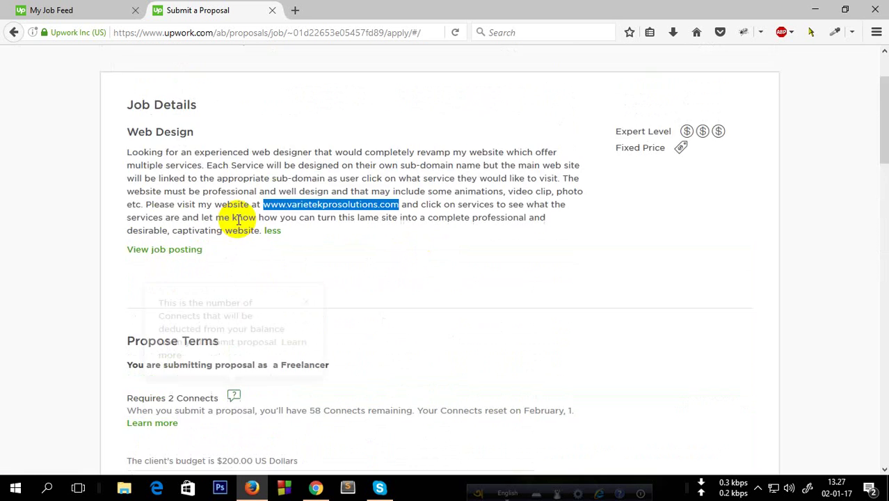
pyautogui.scroll(-10, 239, 219)
pyautogui.scroll(3, 224, 244)
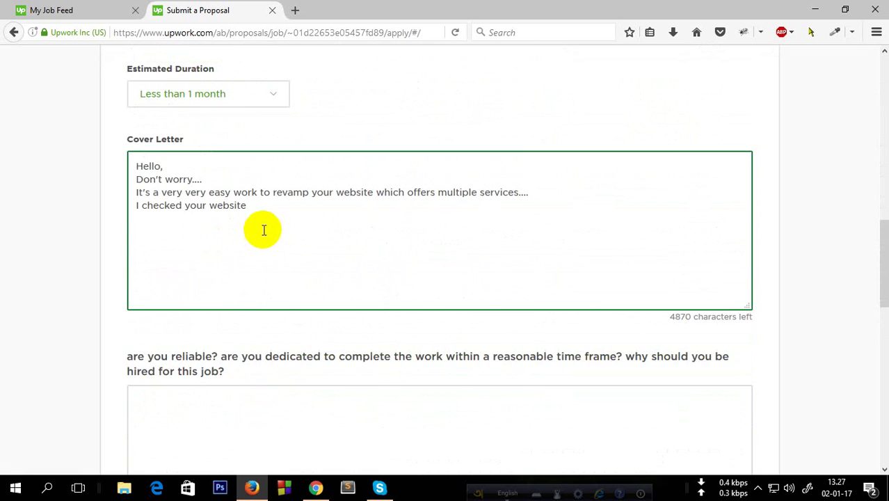
pyautogui.click(268, 203)
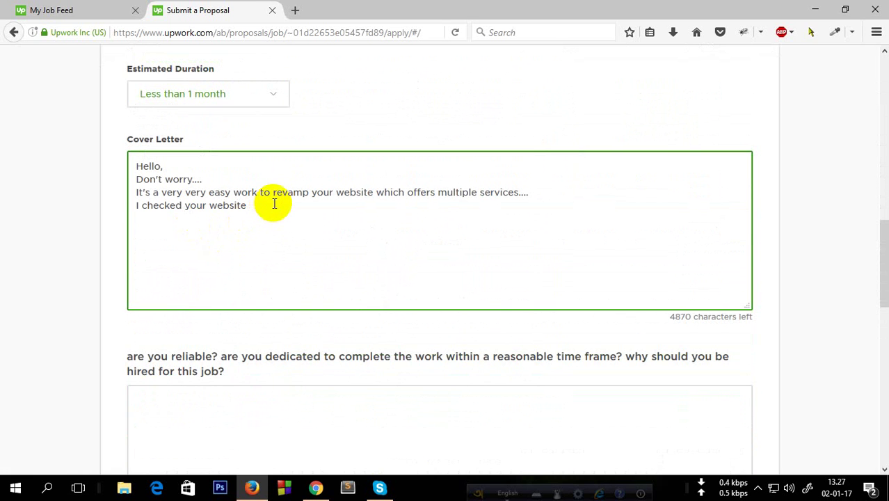
pyautogui.hotkey('ctrl', 'v')
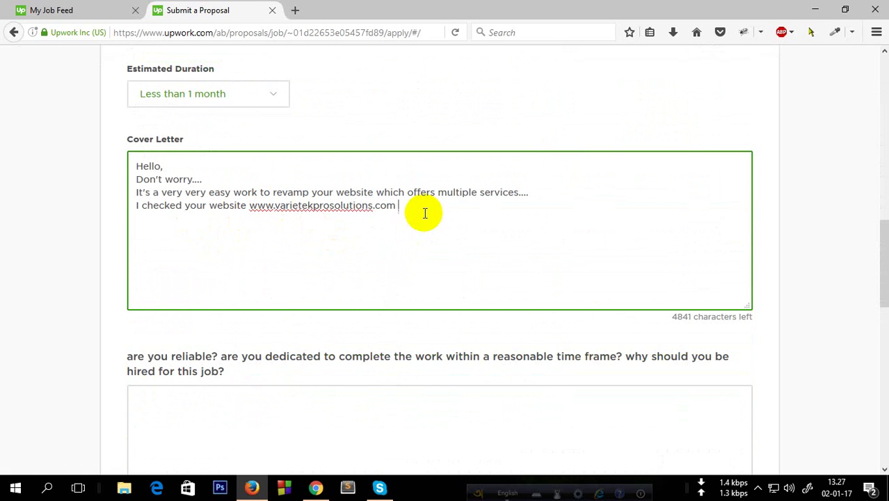
pyautogui.write('....')
# After a blank line, add "So, It will take maximum 15 days to complet the whole project ..." to the cover letter.
pyautogui.press('Return')
pyautogui.press('Return')
pyautogui.write('So, It will tak')
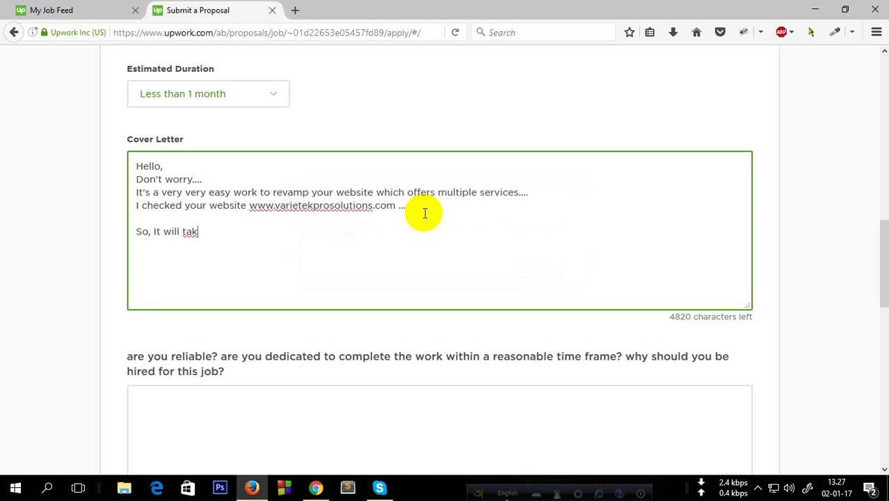
pyautogui.write('e ')
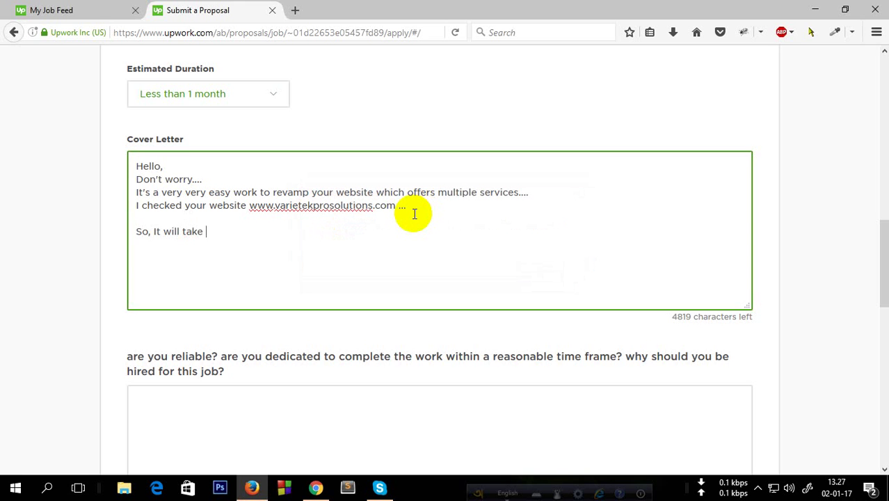
pyautogui.write('maximum 15 ')
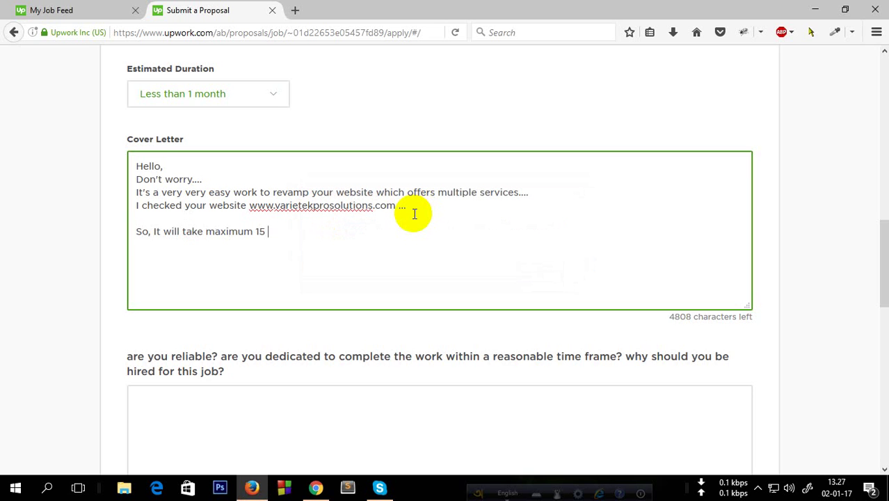
pyautogui.write('days to x')
pyautogui.write('ompl')
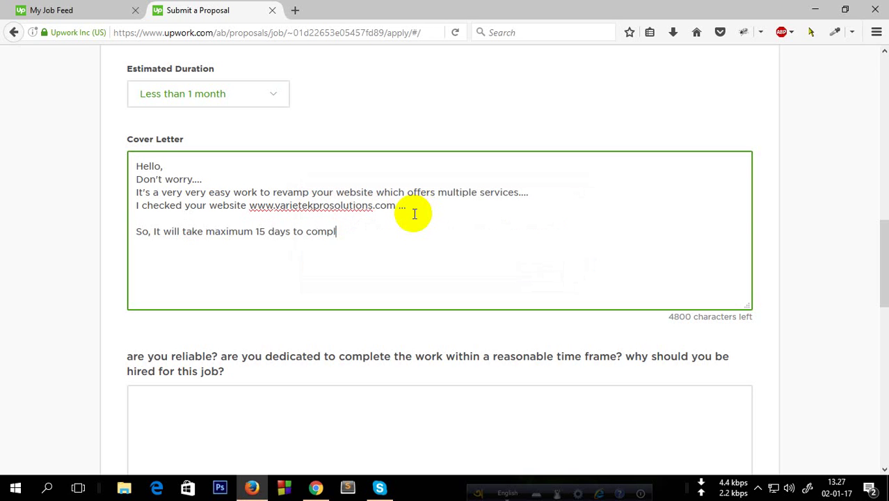
pyautogui.write('et the')
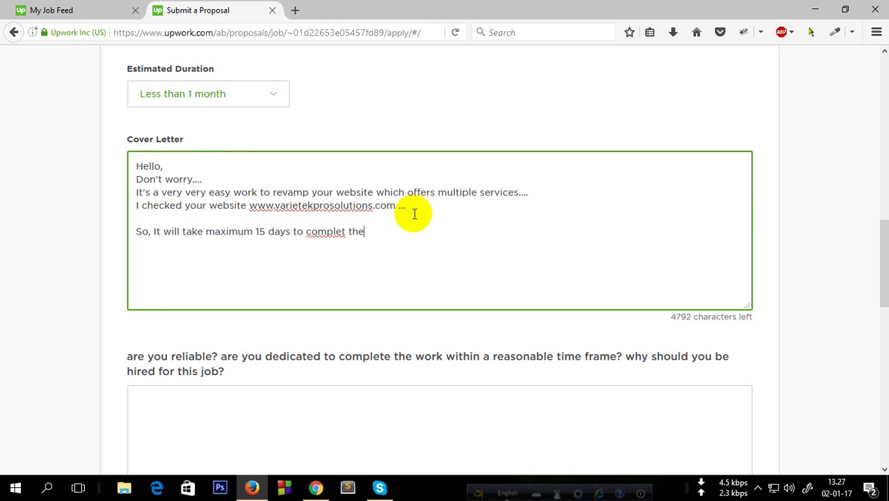
pyautogui.write(' whole projext')
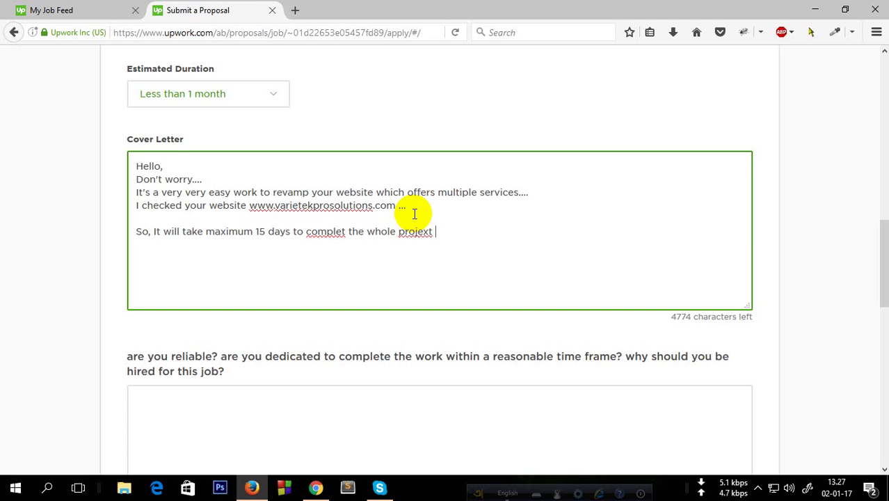
pyautogui.press('BackSpace')
pyautogui.press('BackSpace')
pyautogui.press('BackSpace')
pyautogui.press('BackSpace')
pyautogui.write('ect ...')
# Close the cover letter after a blank line with "Thanks." and the freelancer's full name.
pyautogui.press('Return')
pyautogui.press('Return')
pyautogui.write('Thanks.')
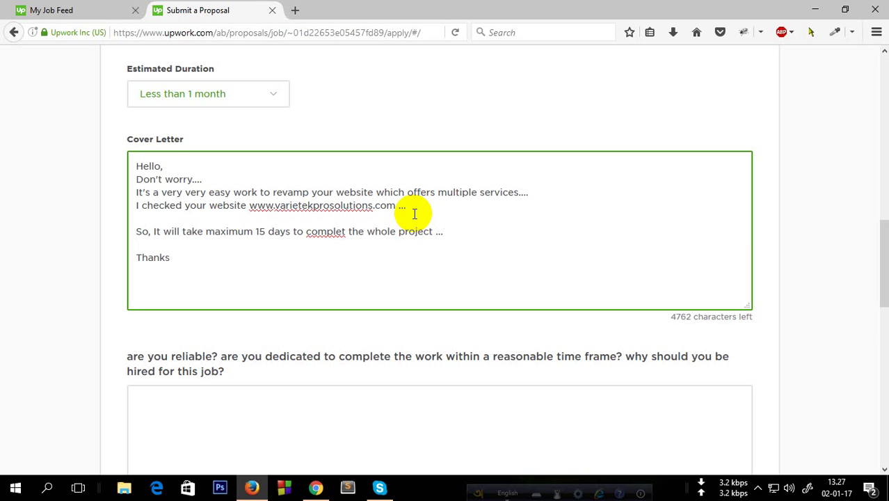
pyautogui.press('Return')
pyautogui.write('Sabbir Ahmed')
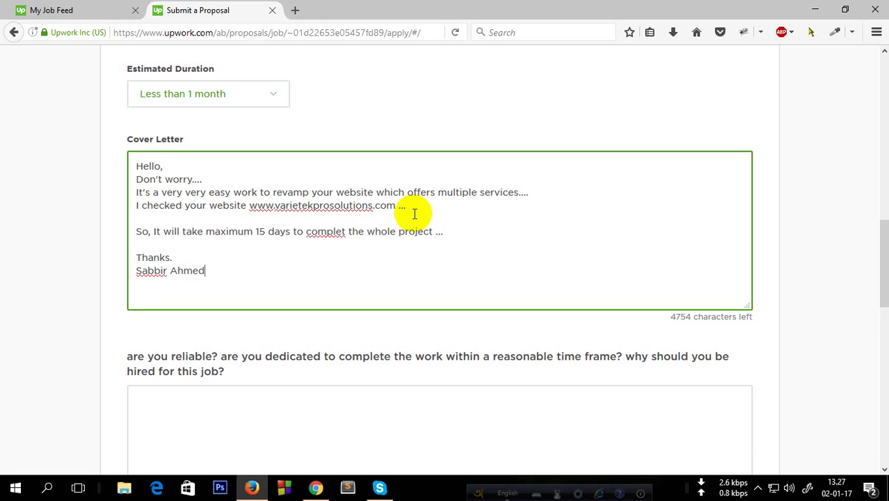
pyautogui.write('.')
# Begin the answer to the client's question with "Yes i am reliable ... I will complete the job within a reasonable timeframe...".
pyautogui.click(169, 391)
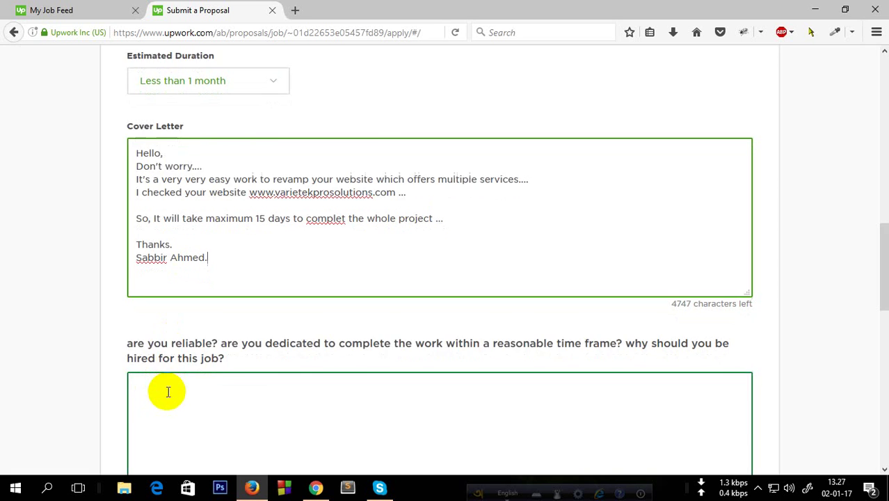
pyautogui.scroll(-3, 160, 327)
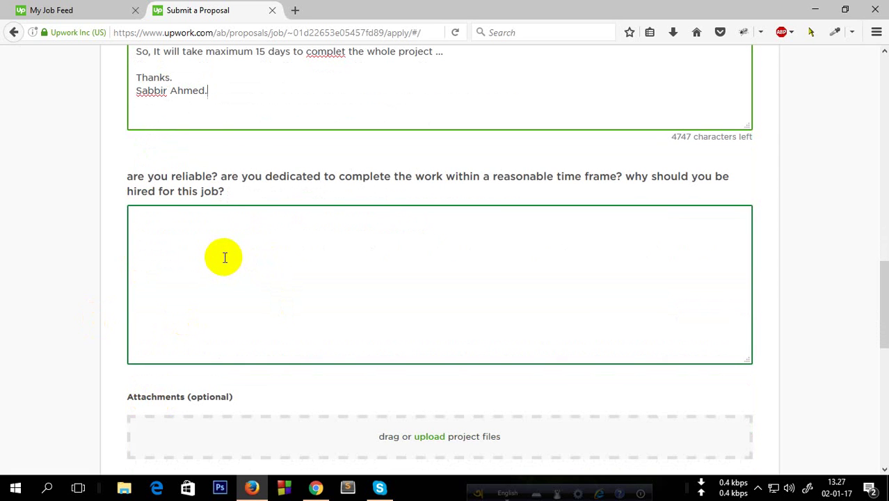
pyautogui.click(155, 192)
pyautogui.click(209, 251)
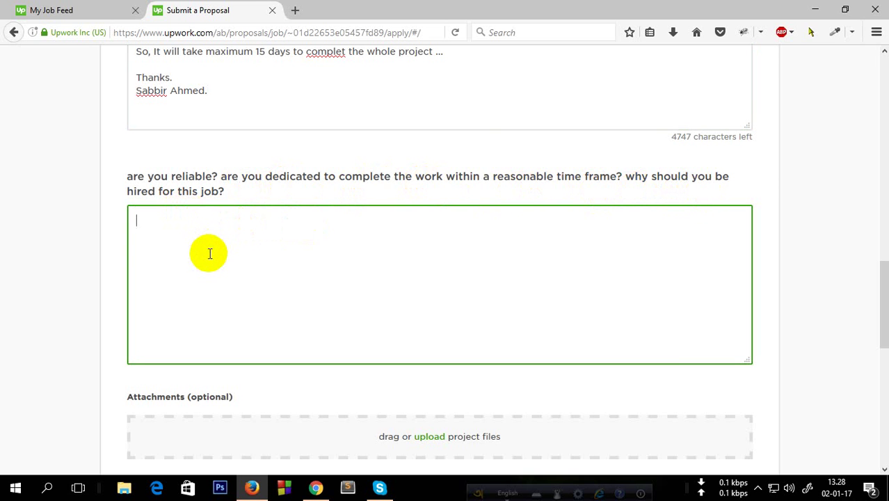
pyautogui.write('Yes a')
pyautogui.press('BackSpace')
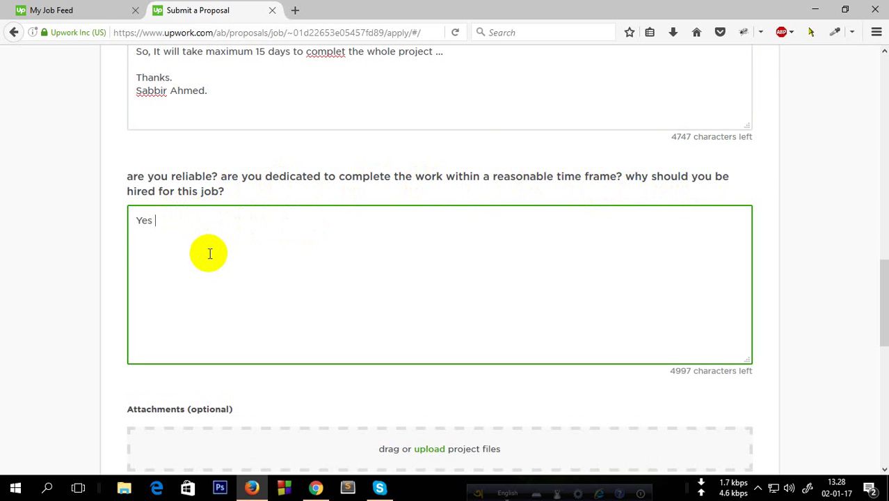
pyautogui.write('i am reliable ')
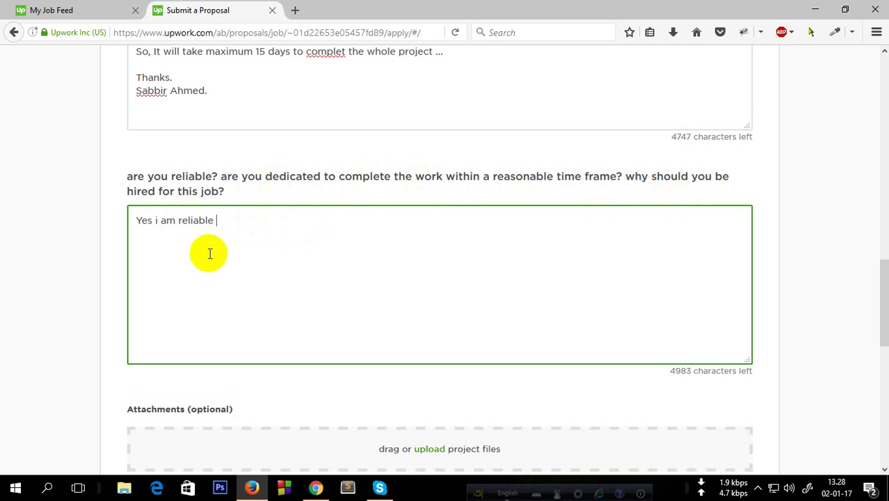
pyautogui.write('... I will complete the')
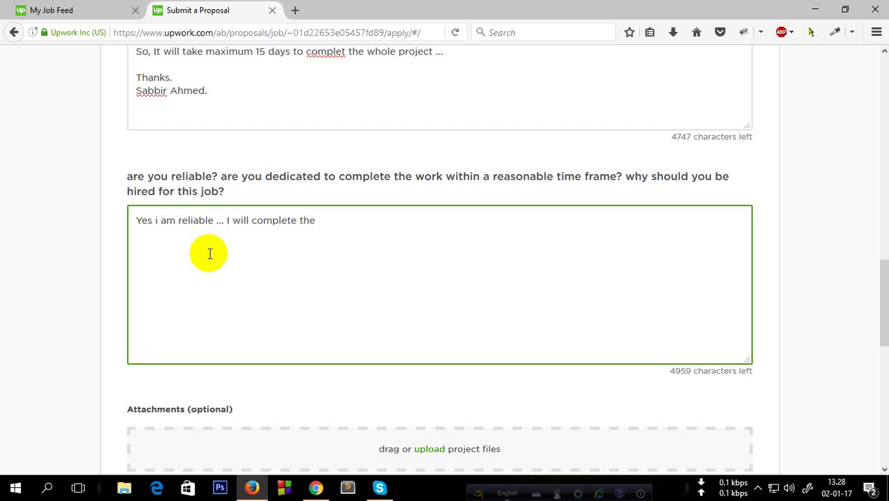
pyautogui.write(' job within a re')
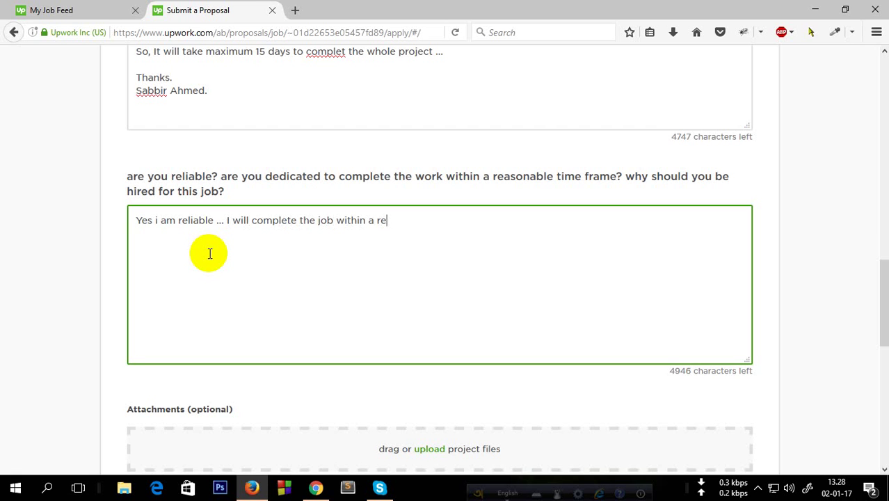
pyautogui.write('asonable timefra')
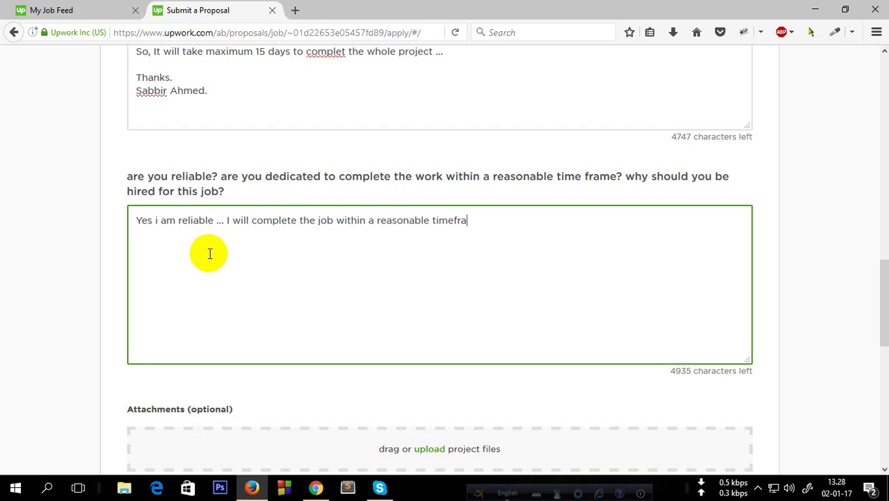
pyautogui.write('me.')
# Add a second line to the answer reading "Because i am expert on wordpress.. And I am well qualified for this job.".
pyautogui.write('Bec')
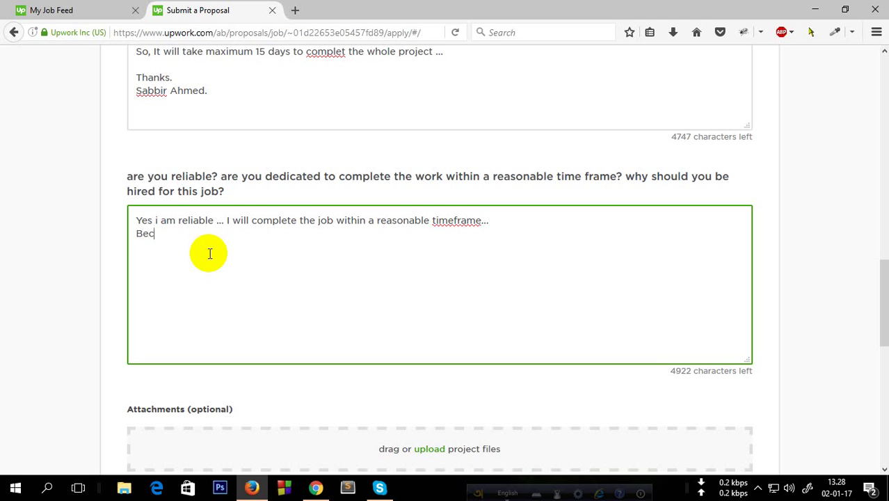
pyautogui.write('ause i am ex')
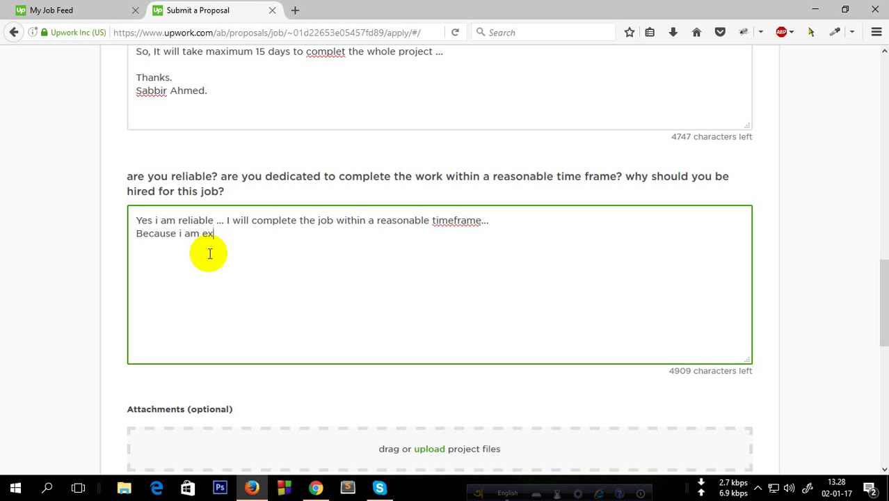
pyautogui.write('pert on wordpres')
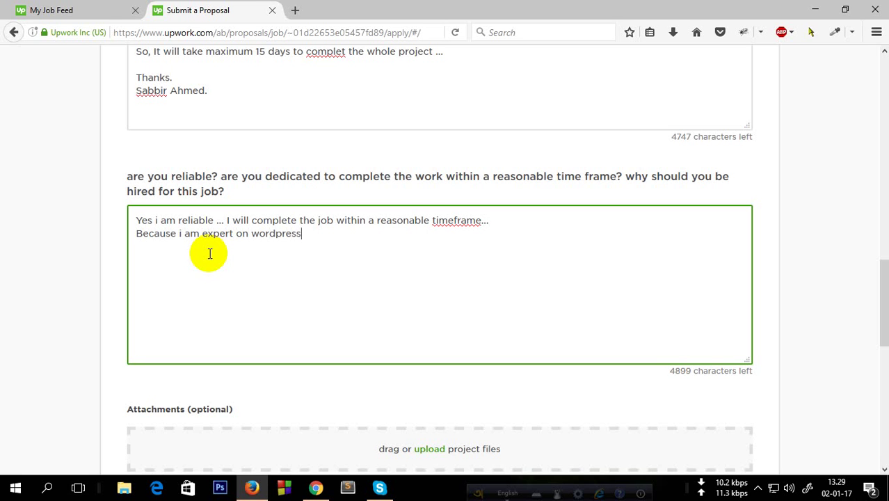
pyautogui.write('s.. And ')
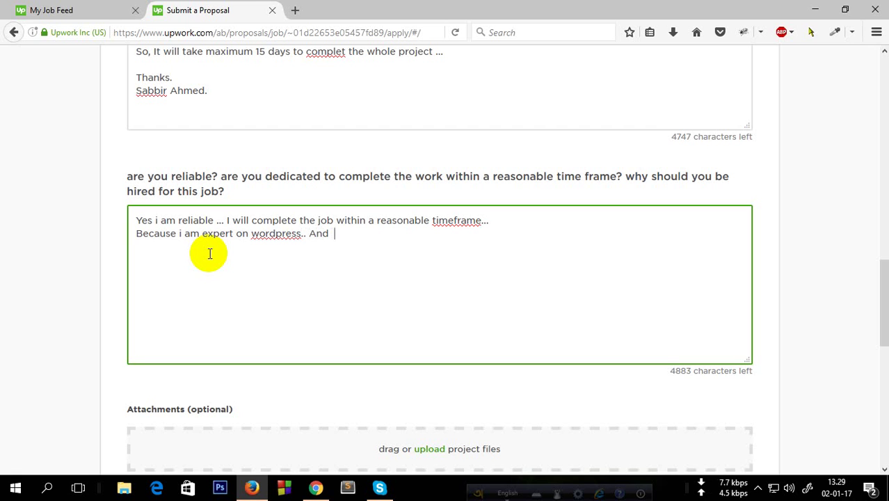
pyautogui.write(' I am well q')
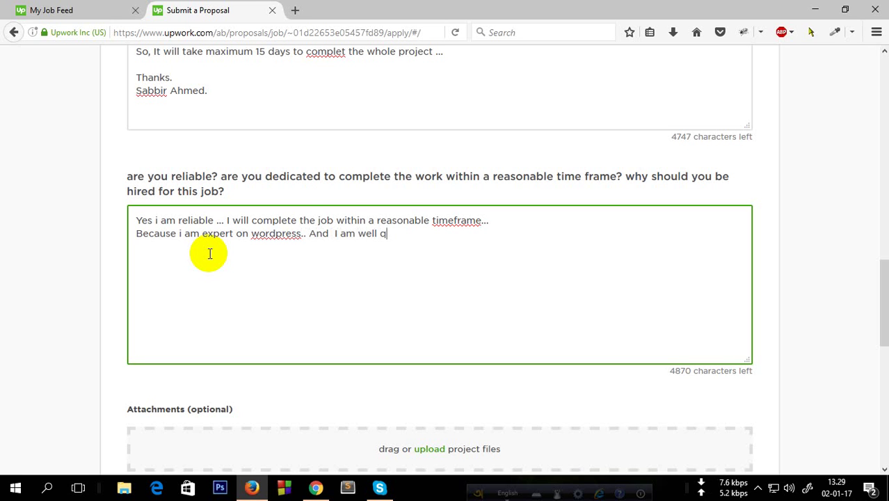
pyautogui.write('ualified for this ')
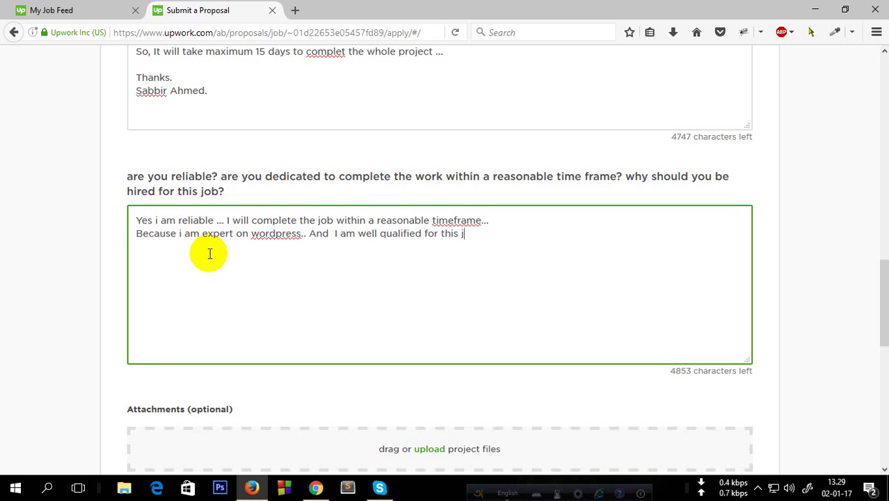
pyautogui.write('job.')
# Close the answer to the client's question after a blank line with "Thanks Again.".
pyautogui.press('Return')
pyautogui.press('Return')
pyautogui.write('Thanks')
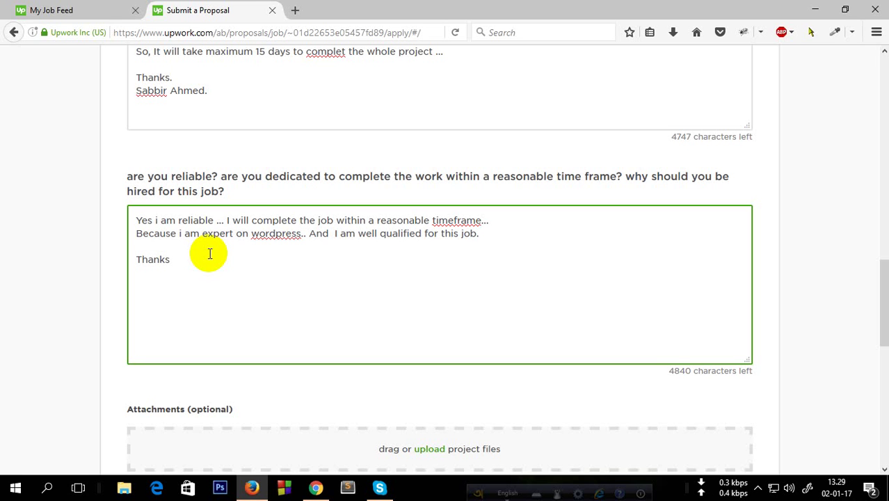
pyautogui.write(' Again.')
# Look over the filled-in proposal form and start submitting the proposal.
pyautogui.scroll(3, 112, 261)
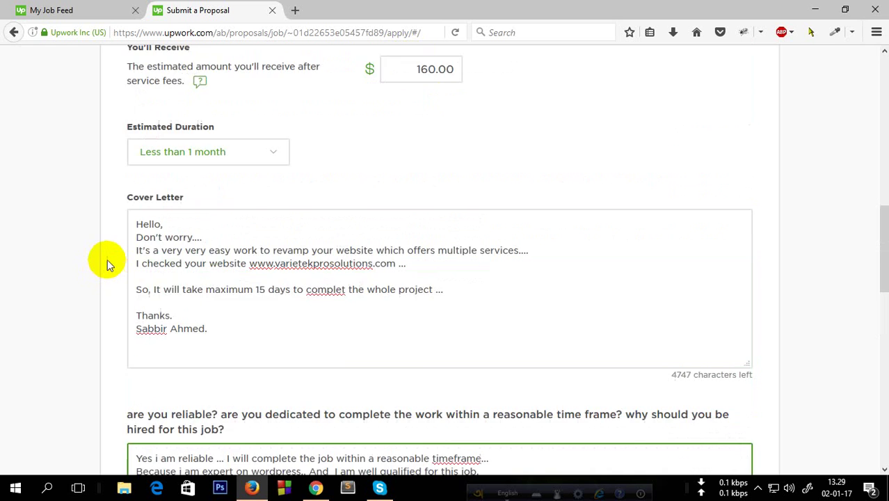
pyautogui.scroll(-10, 111, 263)
pyautogui.scroll(2, 154, 230)
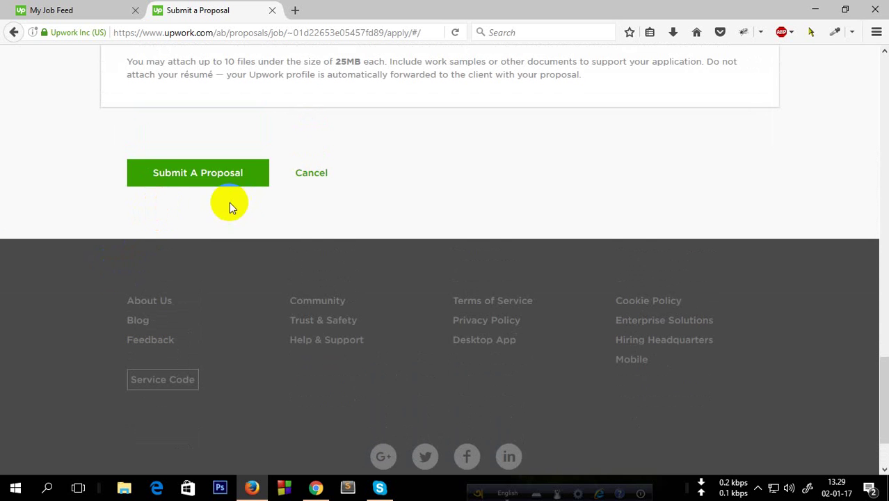
pyautogui.click(197, 180)
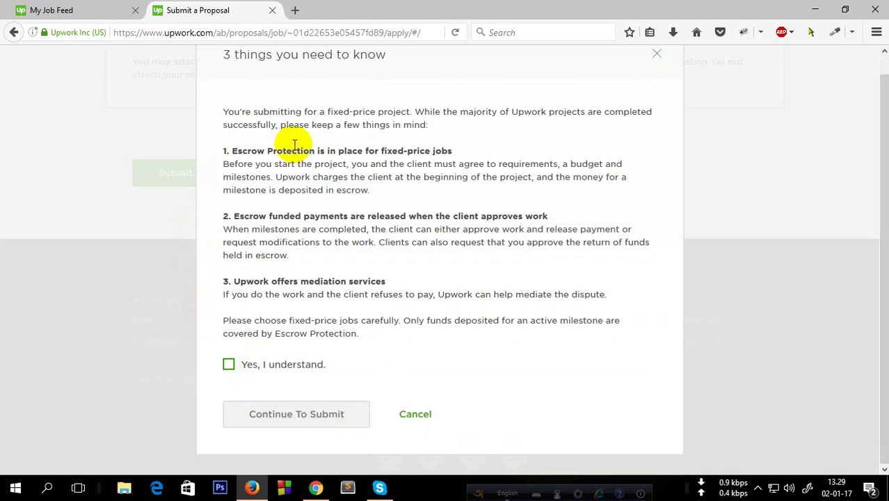
# Read the fixed-price project notice, accept it with "Yes, I understand." and continue the proposal submission.
pyautogui.scroll(1, 286, 118)
pyautogui.scroll(-1, 208, 268)
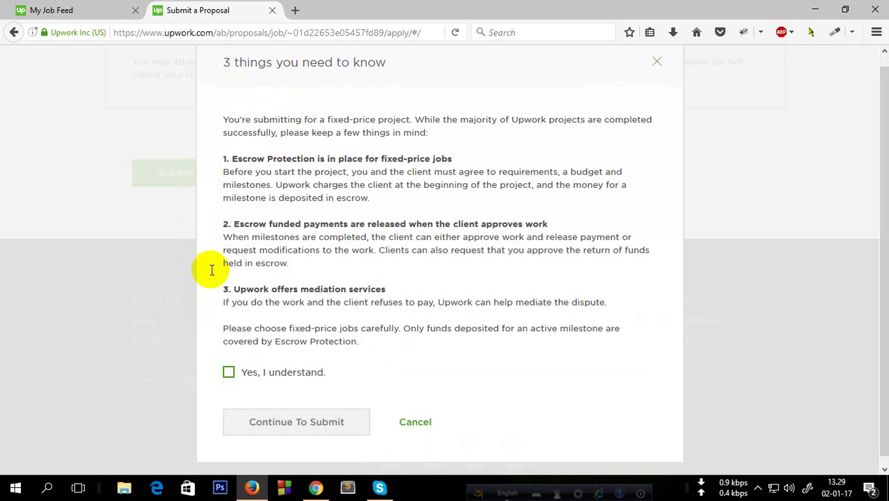
pyautogui.scroll(1, 234, 373)
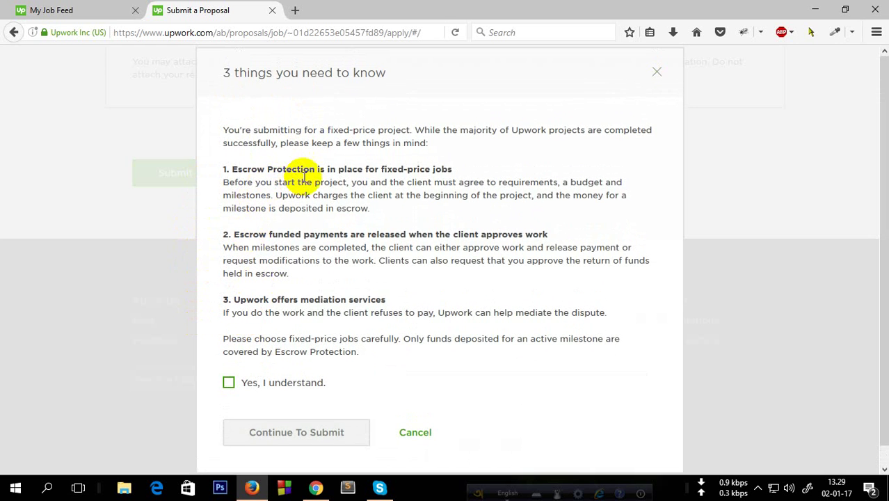
pyautogui.scroll(-1, 244, 262)
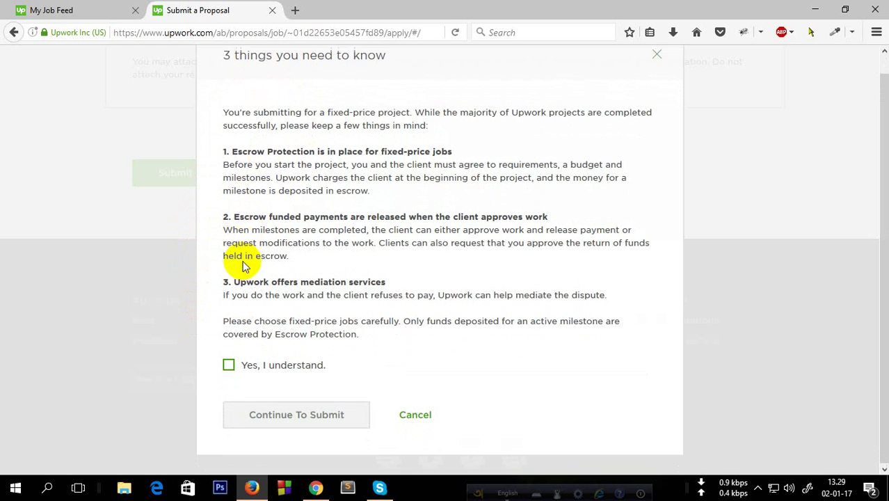
pyautogui.click(229, 364)
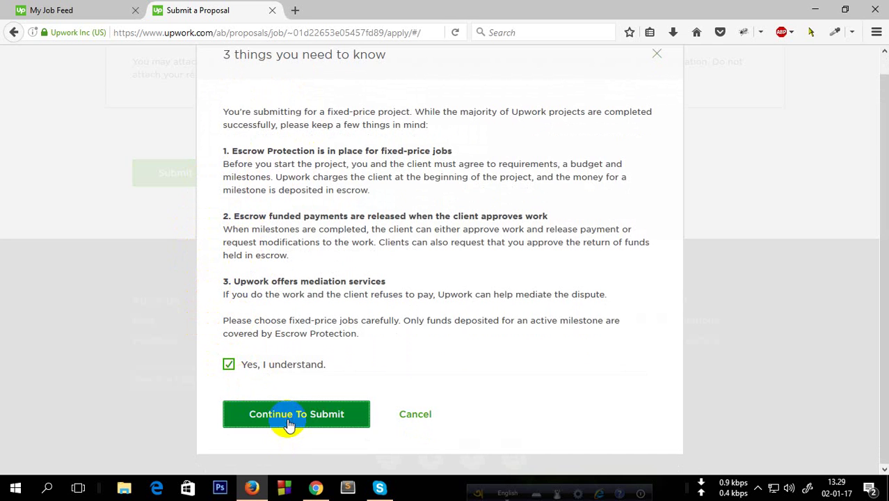
pyautogui.click(289, 419)
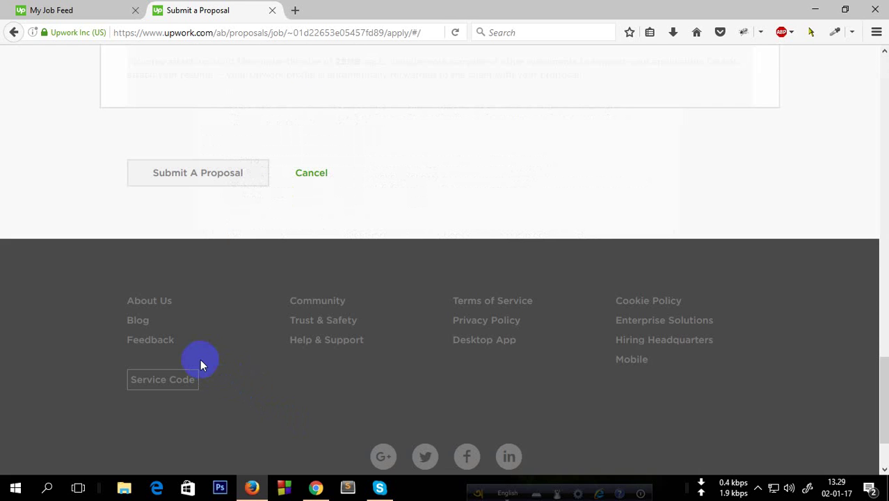